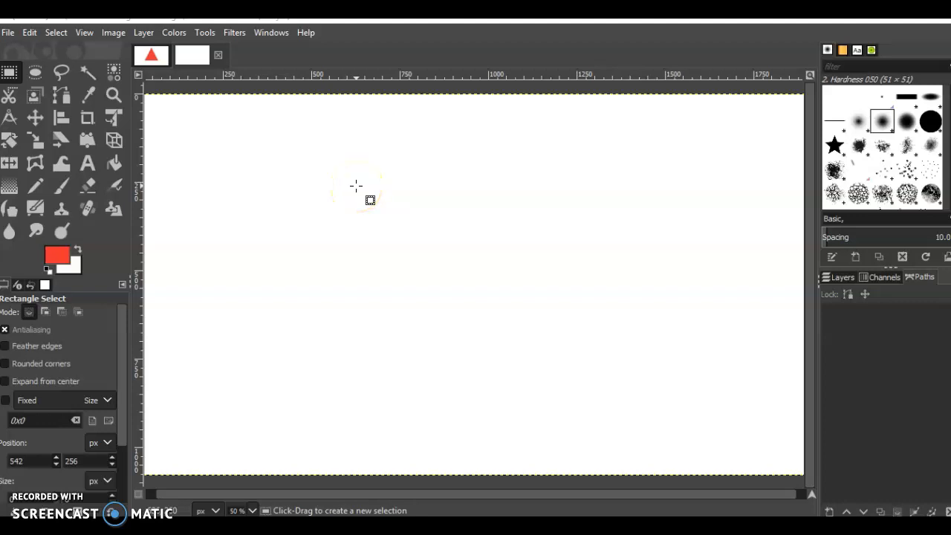
# Step: Open top-view-apple.jpg from the recently used files and complete its colour profile import
pyautogui.click(356, 181)
pyautogui.press('ctrl')
pyautogui.hotkey('ctrl', 'o')
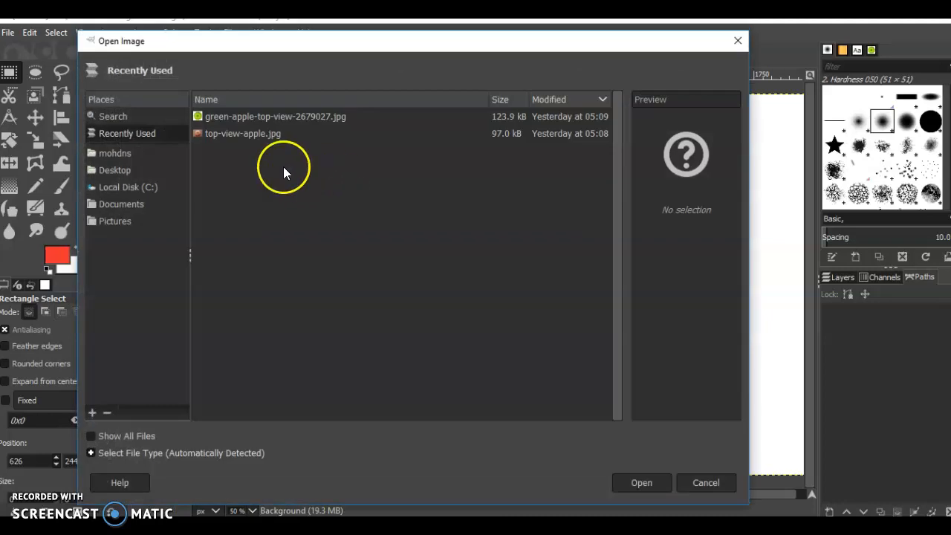
pyautogui.click(260, 139)
pyautogui.click(652, 482)
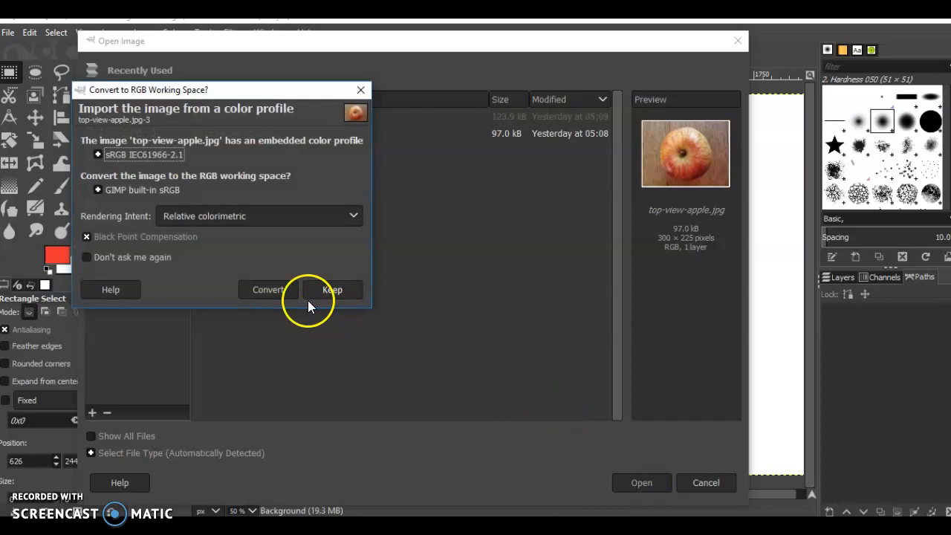
pyautogui.click(308, 300)
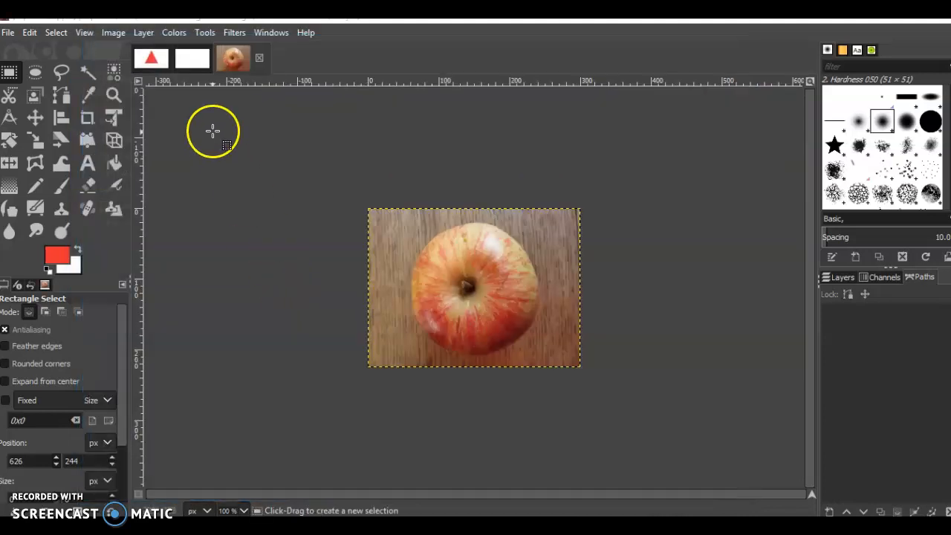
# Step: Open green-apple-top-view-2679027.jpg and convert it to the RGB working space
pyautogui.press('ctrl')
pyautogui.hotkey('ctrl', 'o')
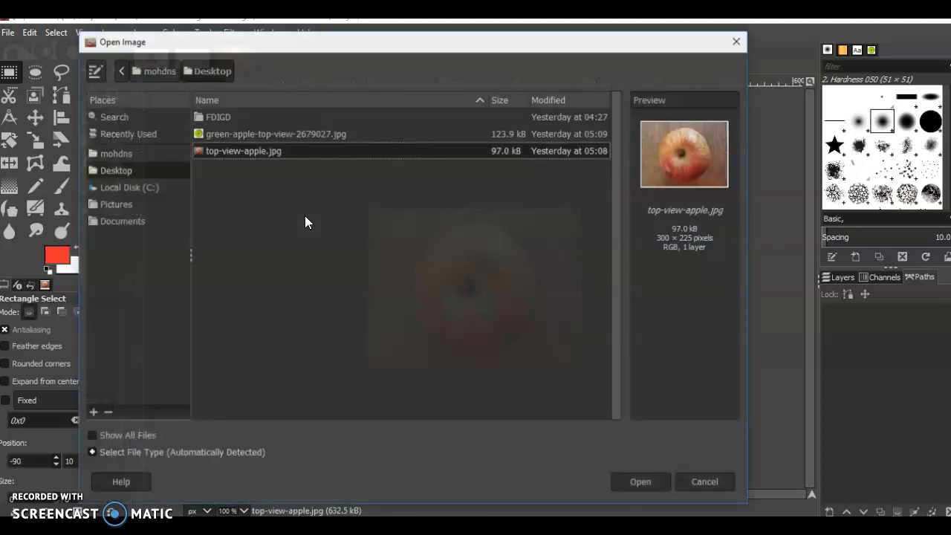
pyautogui.click(307, 137)
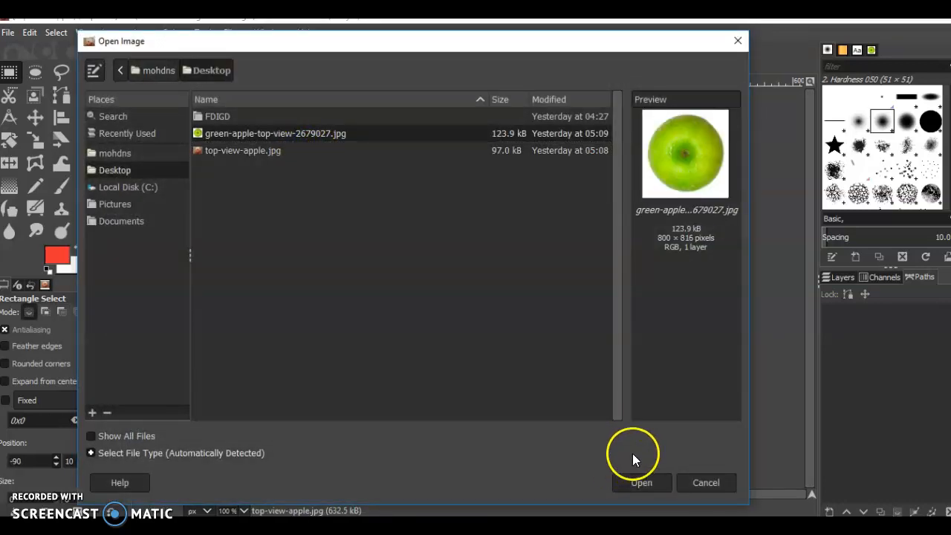
pyautogui.click(637, 481)
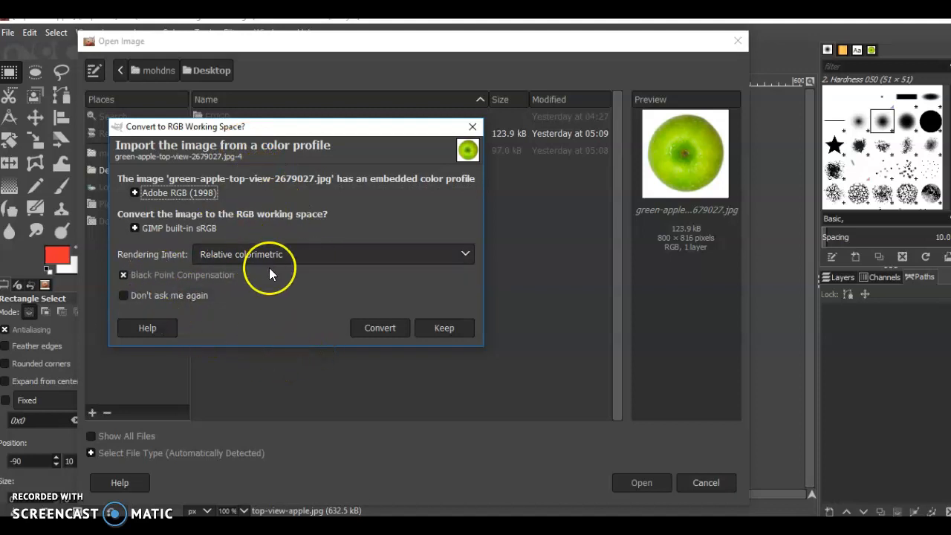
pyautogui.click(372, 328)
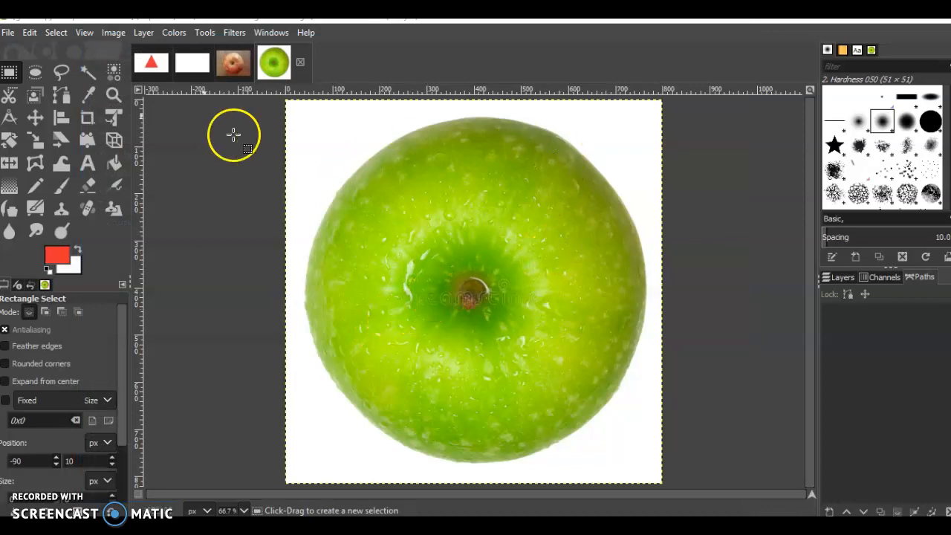
pyautogui.click(232, 63)
pyautogui.click(192, 62)
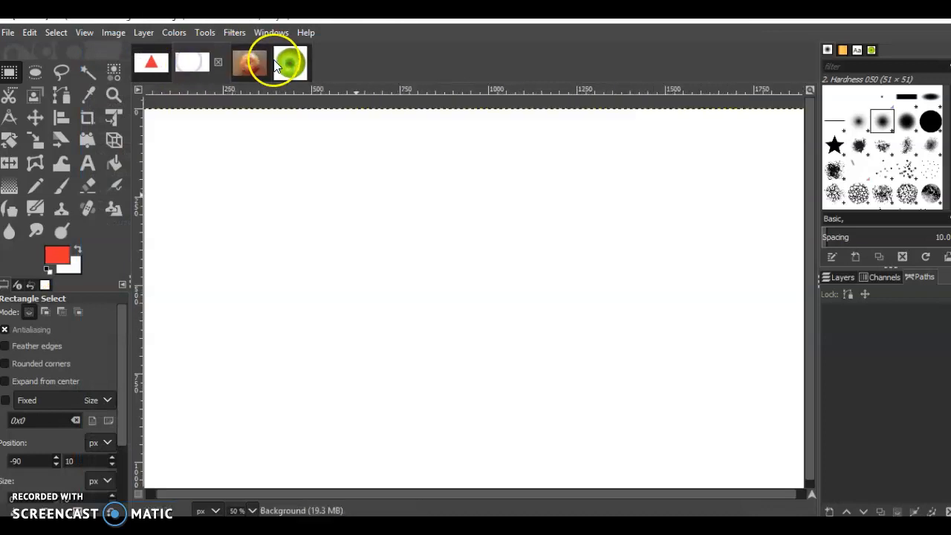
pyautogui.click(284, 62)
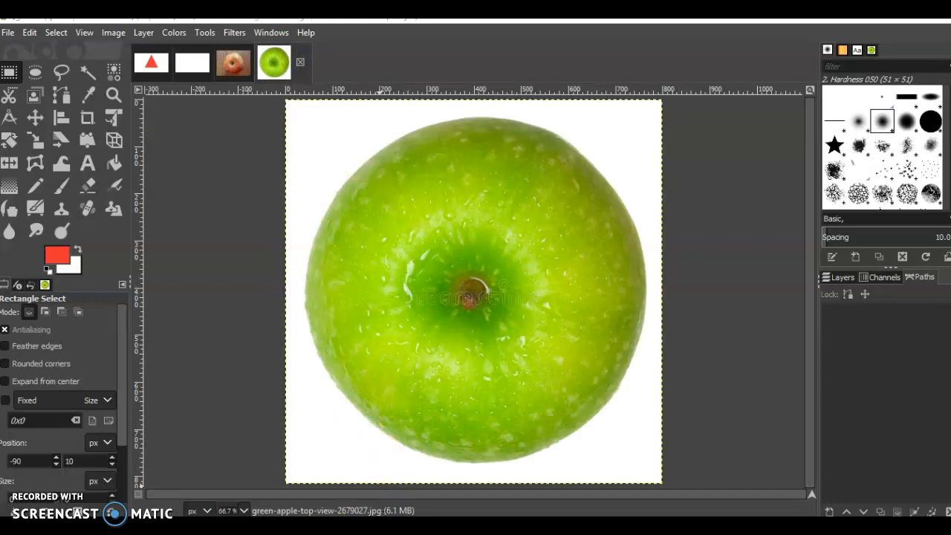
pyautogui.moveTo(382, 518)
pyautogui.click(467, 492)
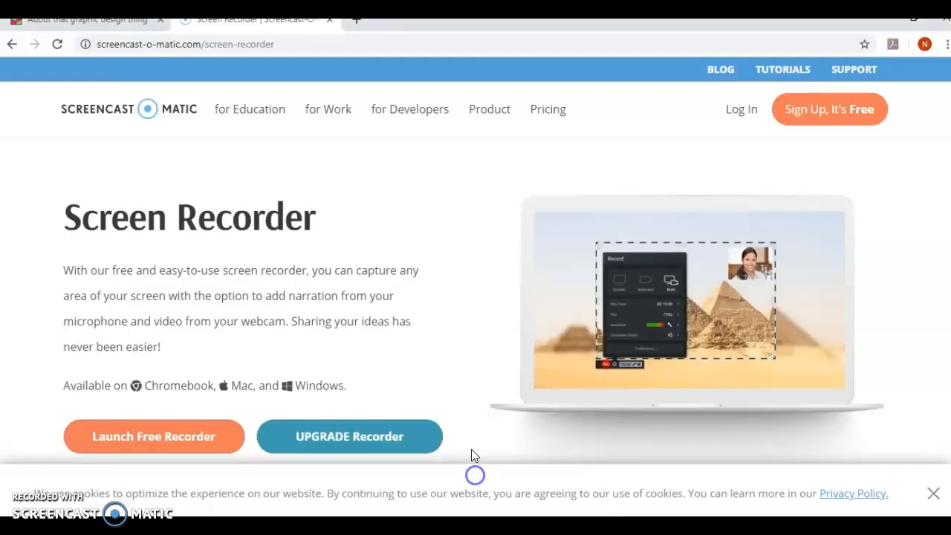
pyautogui.click(116, 24)
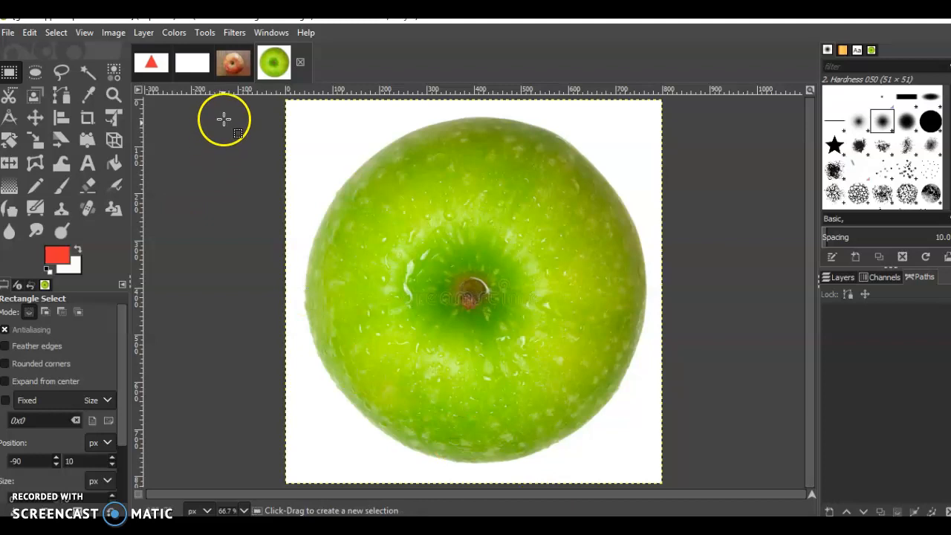
# Step: On the red apple image, set up Ellipse Select without expanding from center and without the fixed aspect ratio
pyautogui.click(250, 55)
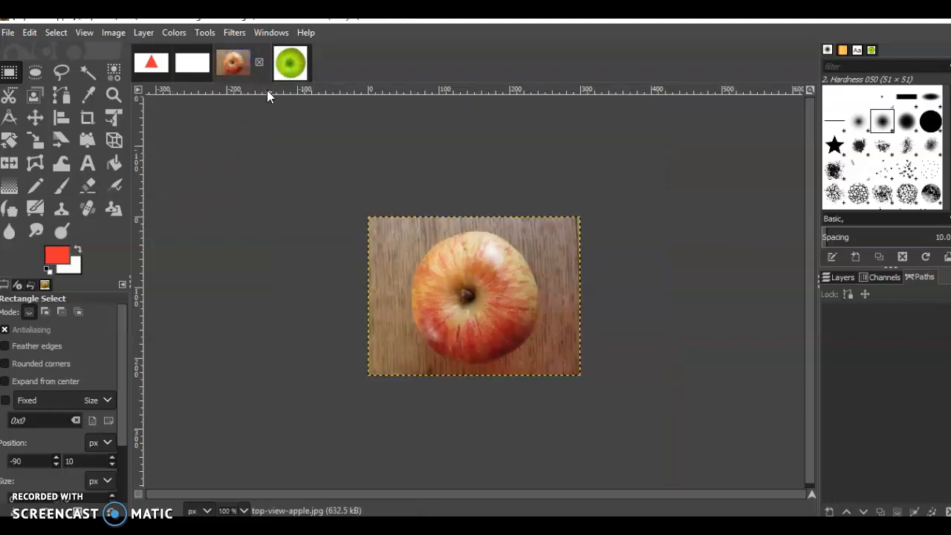
pyautogui.click(34, 74)
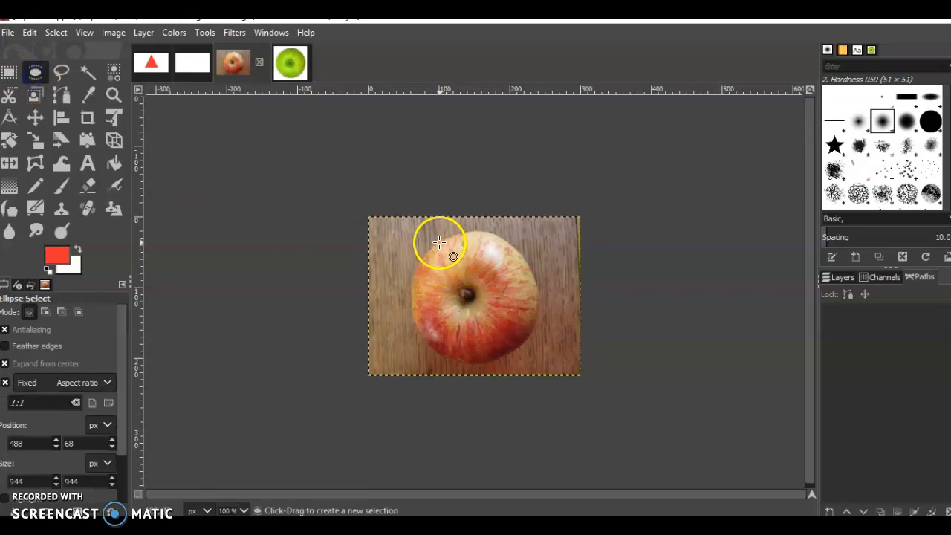
pyautogui.moveTo(407, 208); pyautogui.dragTo(452, 272)
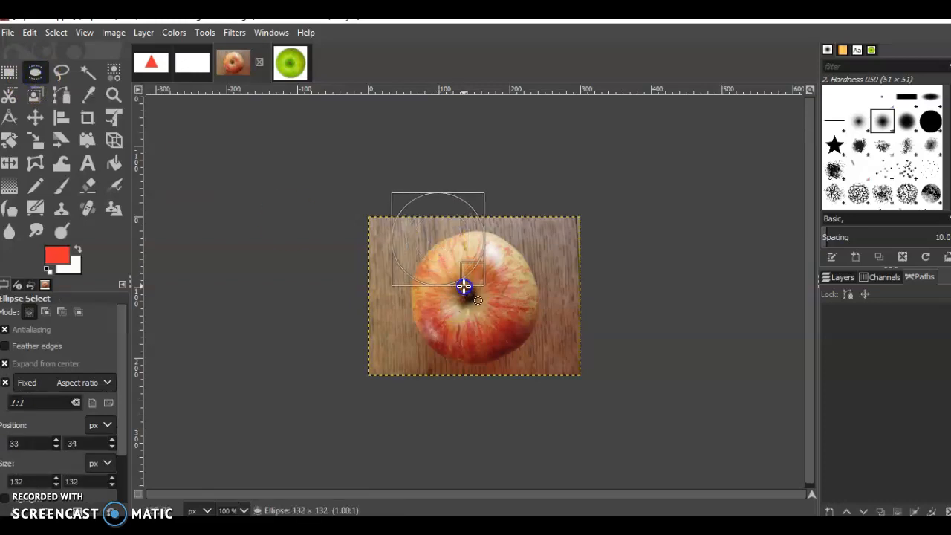
pyautogui.click(334, 386)
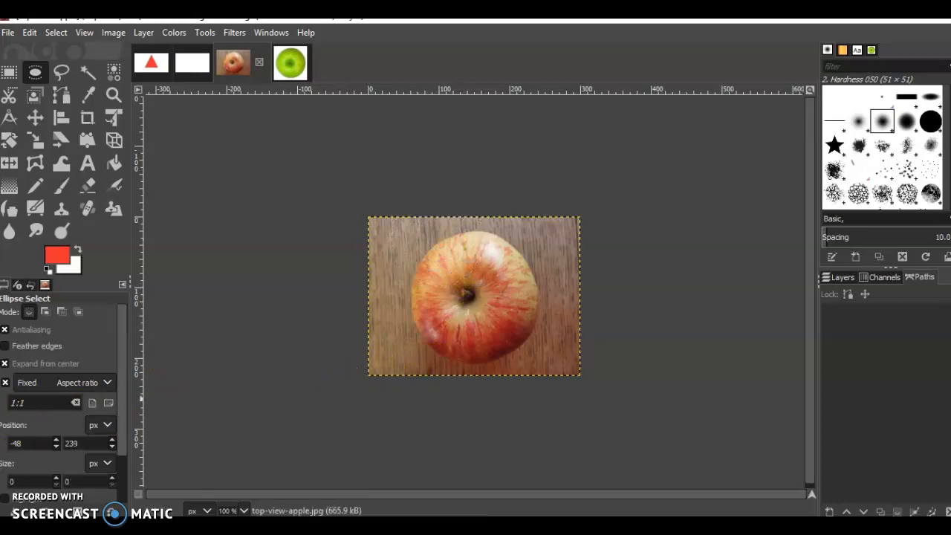
pyautogui.click(5, 364)
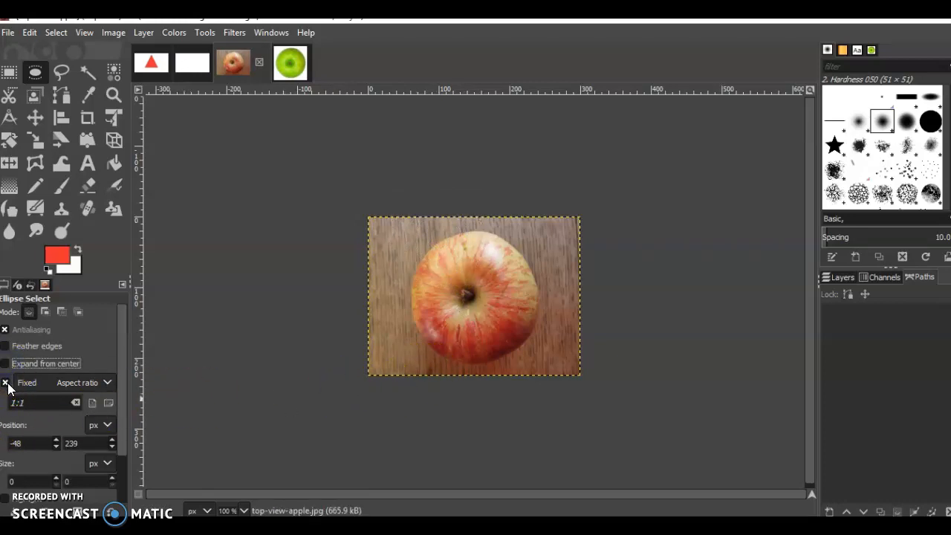
pyautogui.click(5, 382)
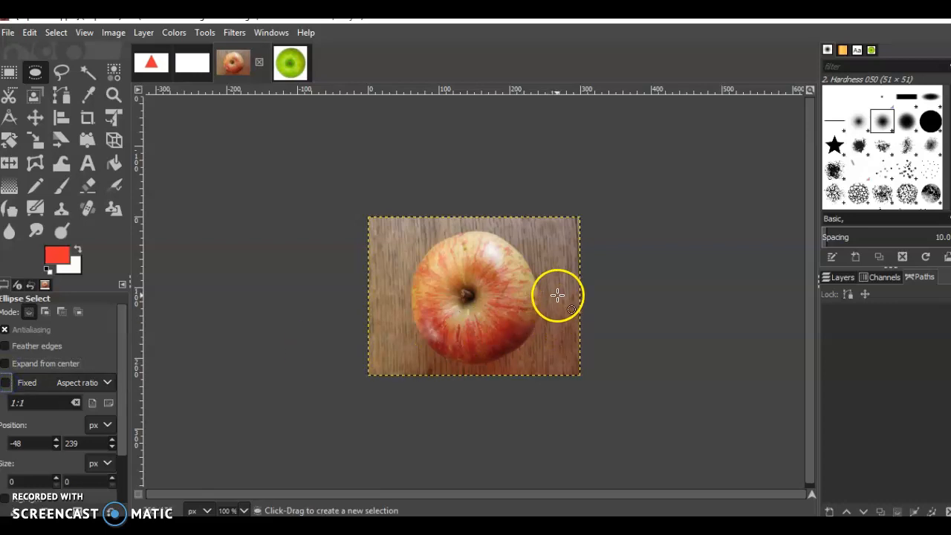
# Step: Fit an elliptical selection of about 183 × 186 px around the red apple's outline
pyautogui.moveTo(438, 244); pyautogui.dragTo(538, 358)
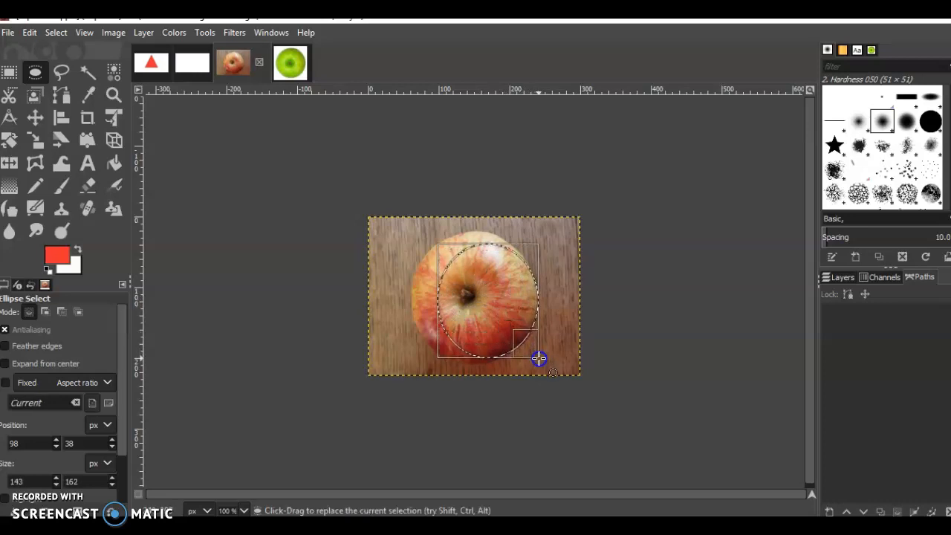
pyautogui.moveTo(446, 259); pyautogui.dragTo(422, 254)
pyautogui.moveTo(428, 339); pyautogui.dragTo(428, 346)
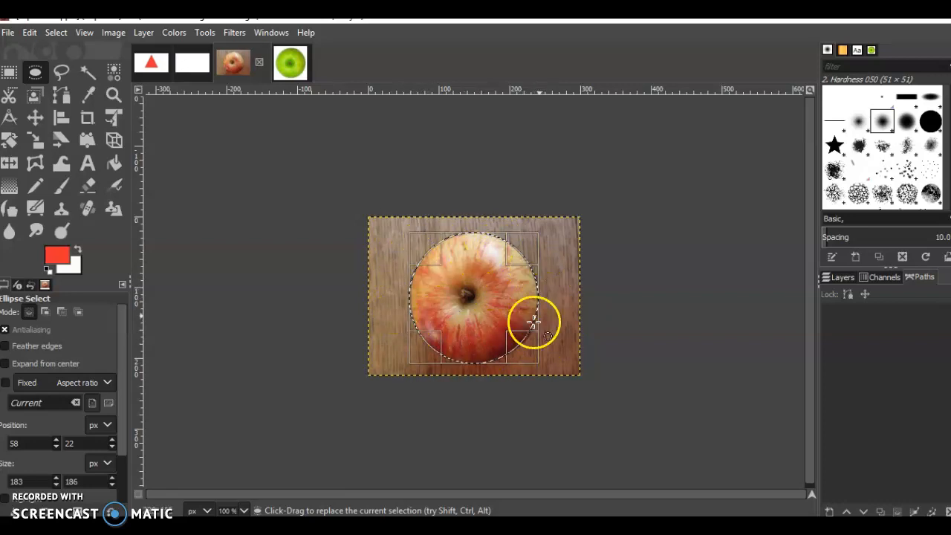
pyautogui.click(647, 280)
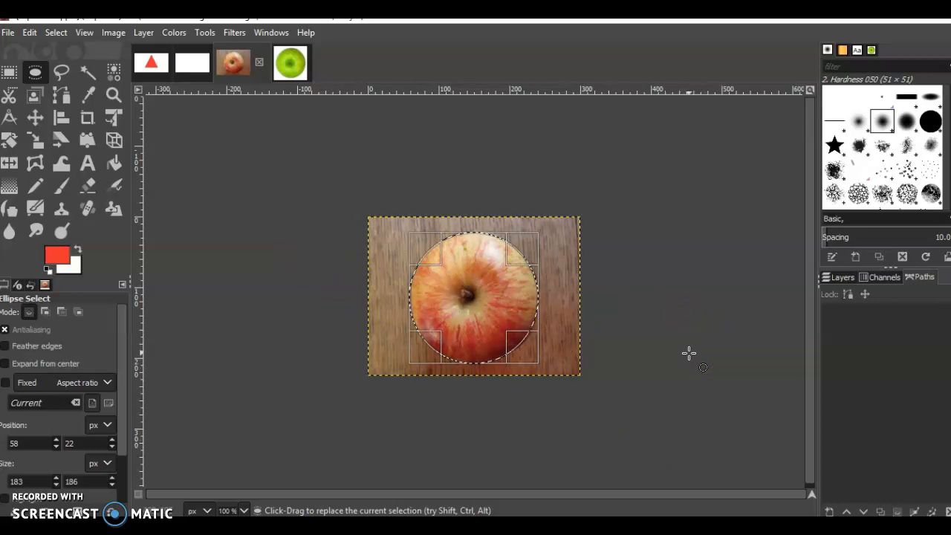
# Step: Copy the selected red apple, paste it into the blank white image and show that image's layers
pyautogui.press('ctrl')
pyautogui.hotkey('ctrl', 'c')
pyautogui.click(386, 202)
pyautogui.click(196, 75)
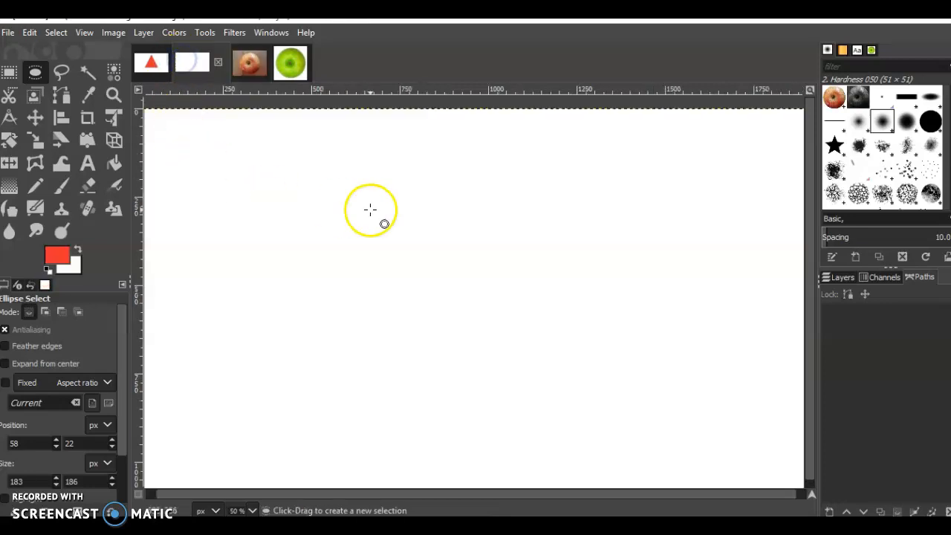
pyautogui.hotkey('ctrl', 'v')
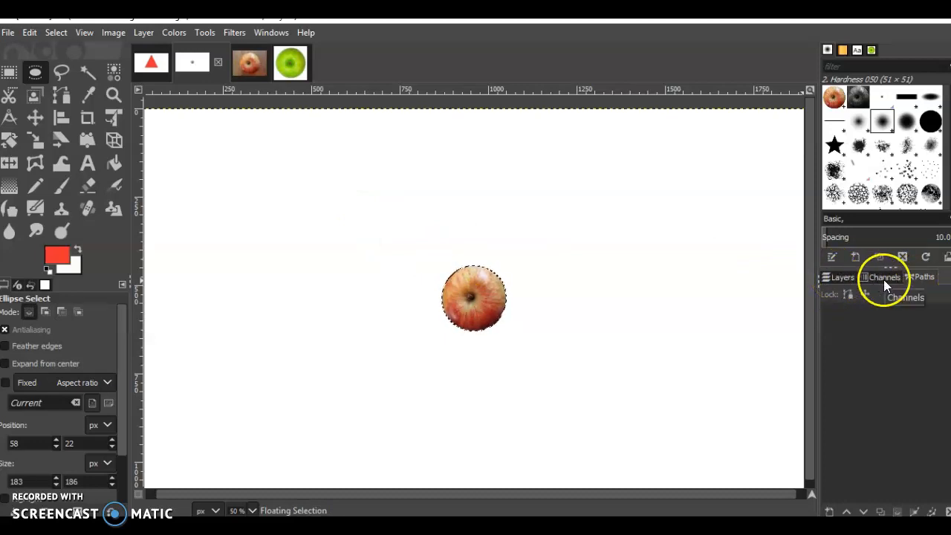
pyautogui.click(838, 280)
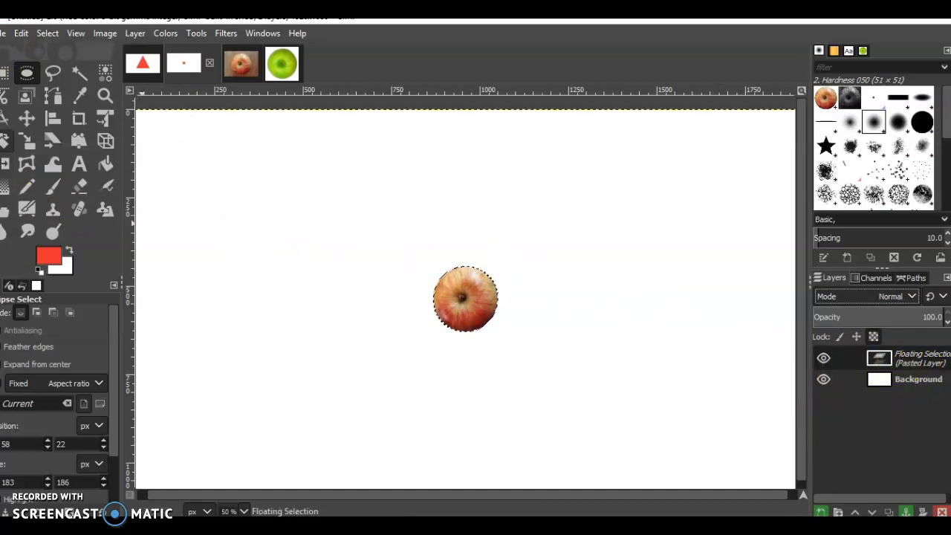
# Step: Try anchoring the floating red apple to the background, and convert it into its own layer instead
pyautogui.click(511, 192)
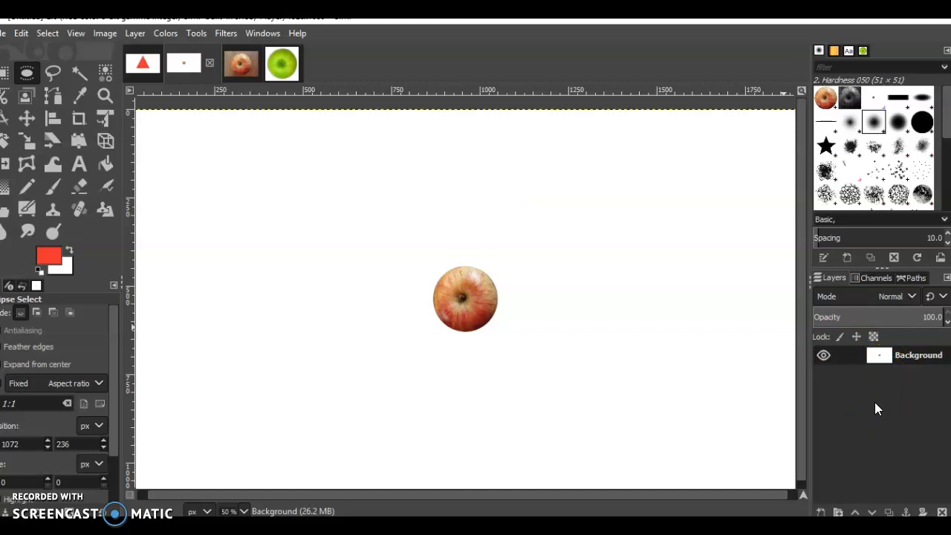
pyautogui.hotkey('ctrl', 'v')
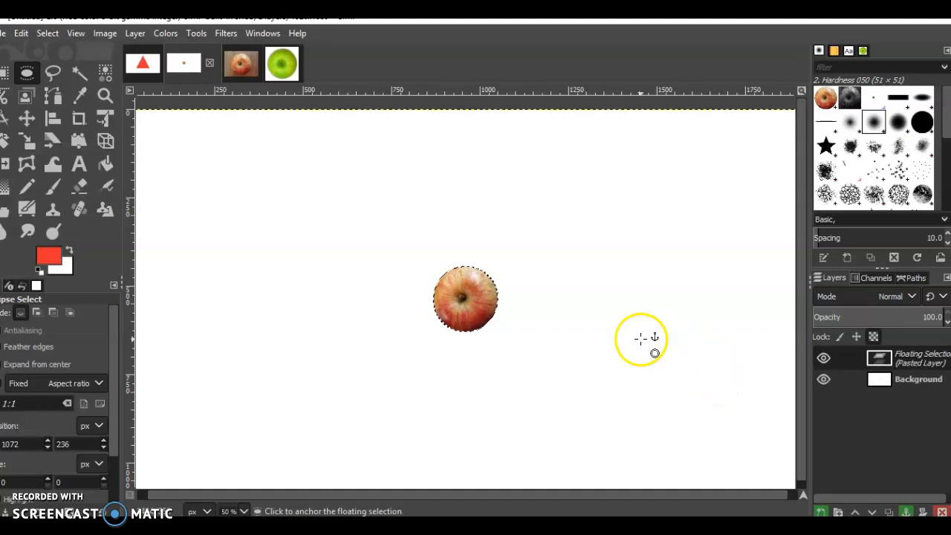
pyautogui.press('shift')
pyautogui.hotkey('ctrl', 'shift', 'n')
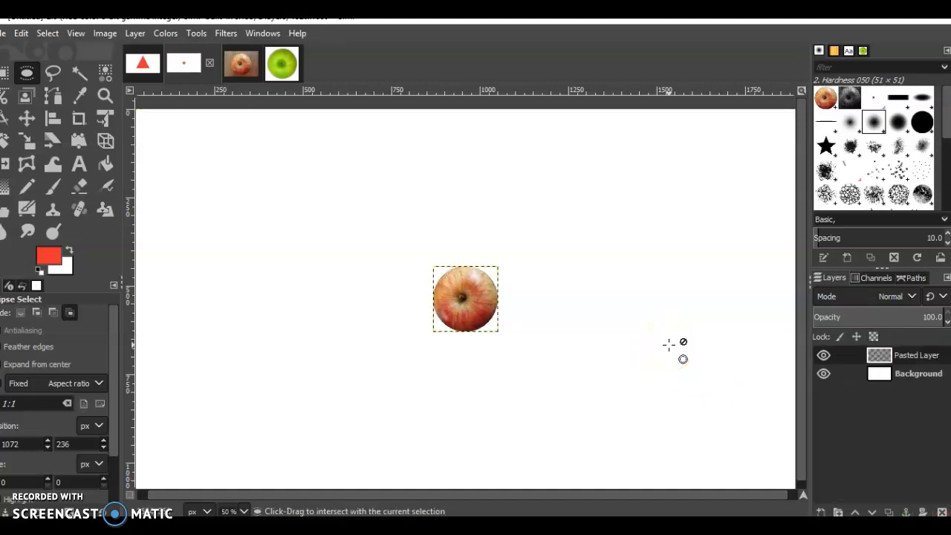
# Step: Rename the pasted red apple's layer as RedApple in its layer attributes
pyautogui.rightClick(909, 356)
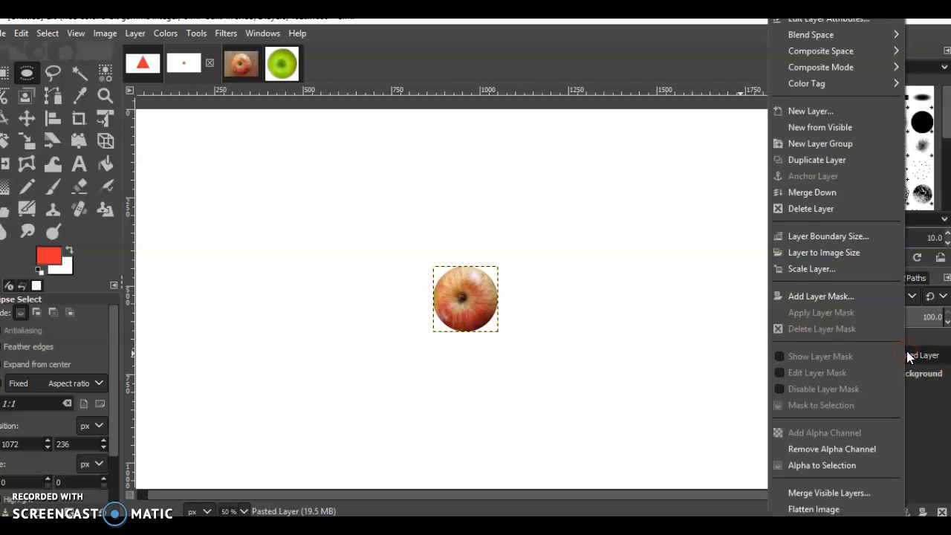
pyautogui.click(841, 21)
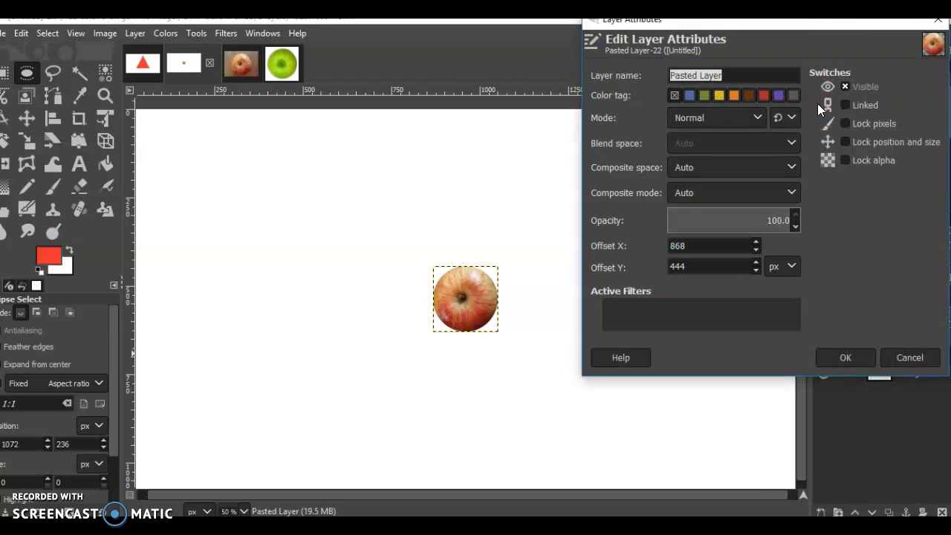
pyautogui.write('RedA')
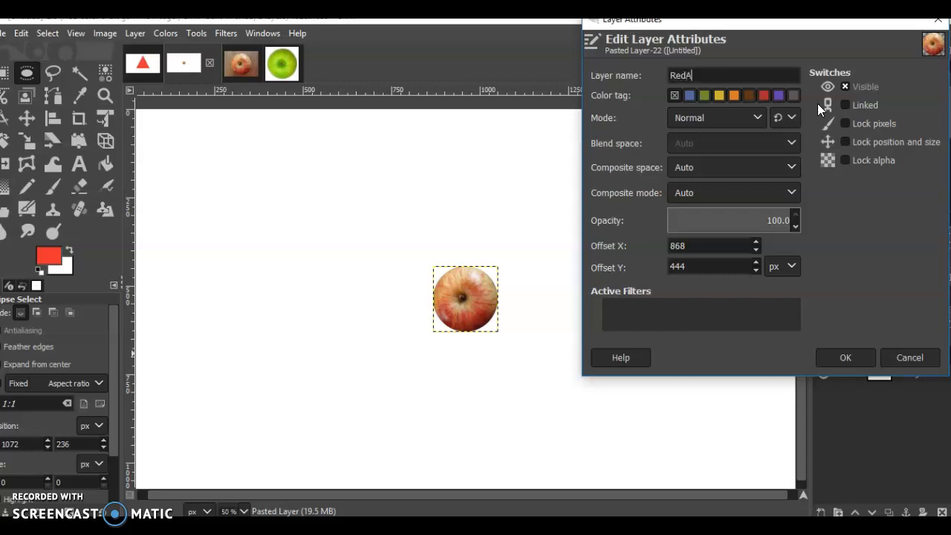
pyautogui.write('pple')
pyautogui.click(845, 360)
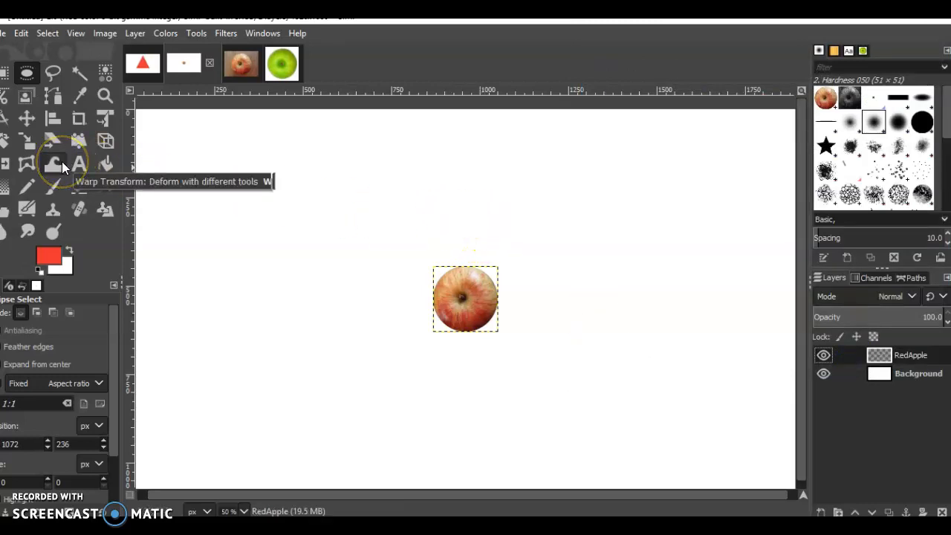
# Step: In the green apple image, fit an elliptical selection of about 724 × 724 px around the apple and copy it
pyautogui.click(284, 61)
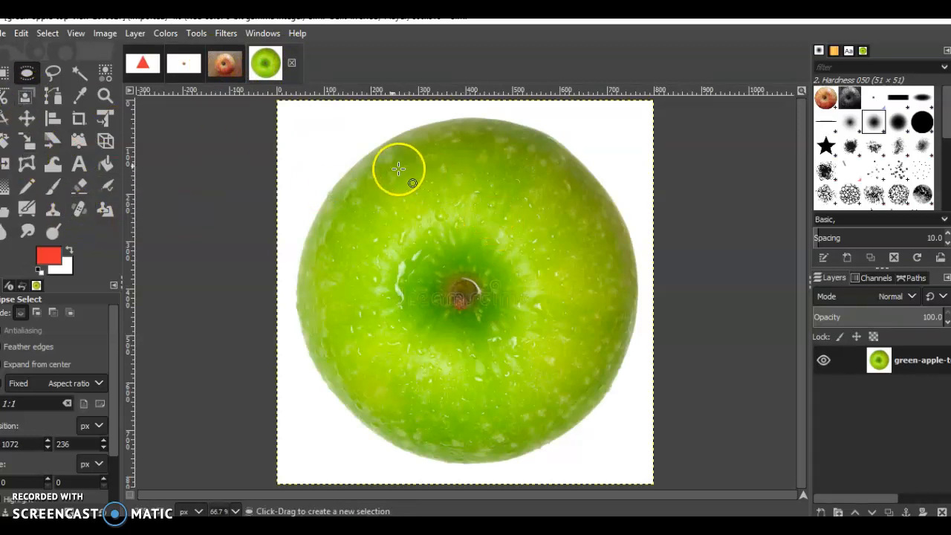
pyautogui.moveTo(379, 158); pyautogui.dragTo(634, 447)
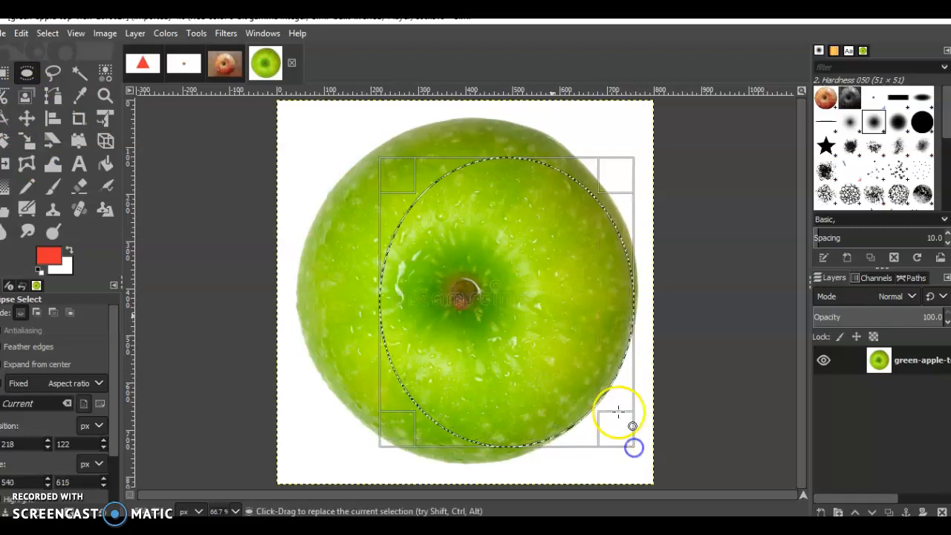
pyautogui.moveTo(390, 178); pyautogui.dragTo(360, 142)
pyautogui.moveTo(361, 238); pyautogui.dragTo(304, 249)
pyautogui.moveTo(397, 435); pyautogui.dragTo(401, 442)
pyautogui.moveTo(616, 449); pyautogui.dragTo(623, 455)
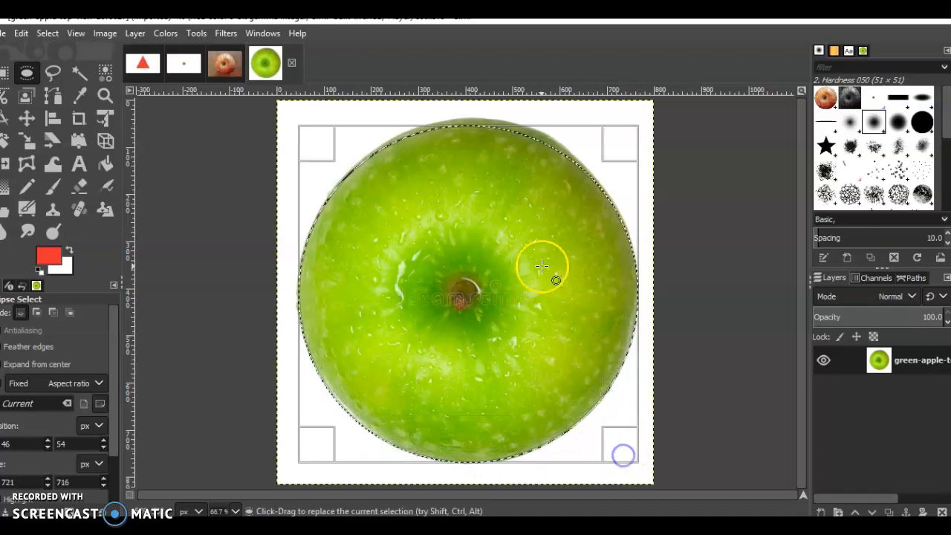
pyautogui.moveTo(612, 141); pyautogui.dragTo(616, 138)
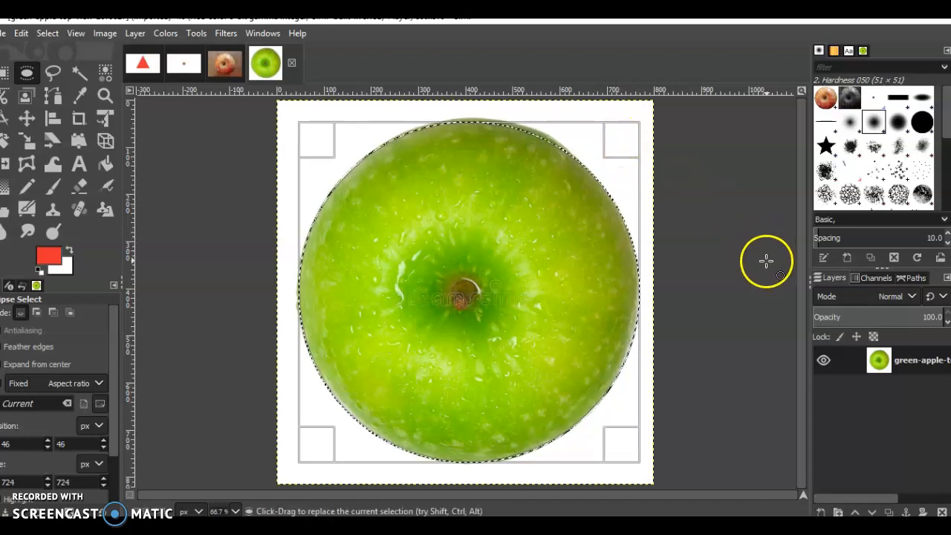
pyautogui.hotkey('ctrl', 'c')
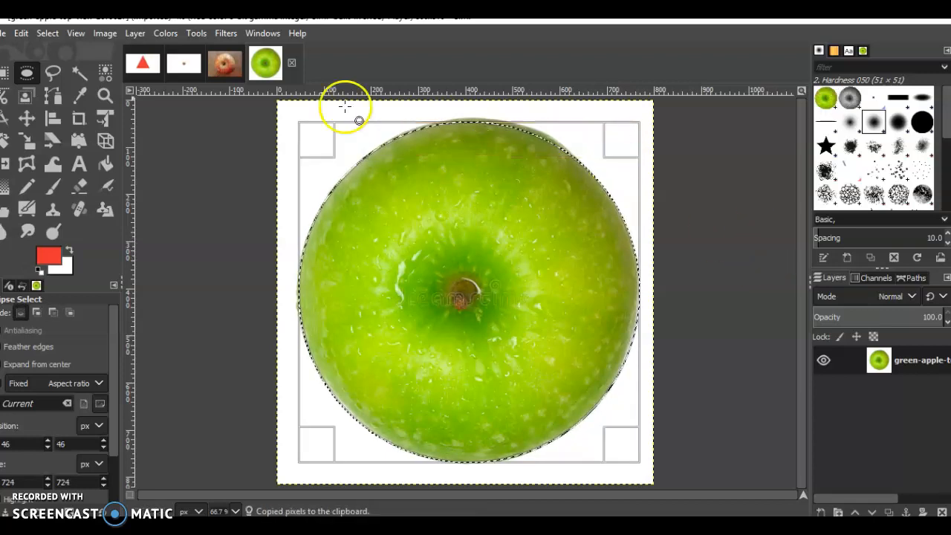
# Step: Paste the copied green apple into the blank white image and convert the floating selection into its own layer
pyautogui.click(182, 68)
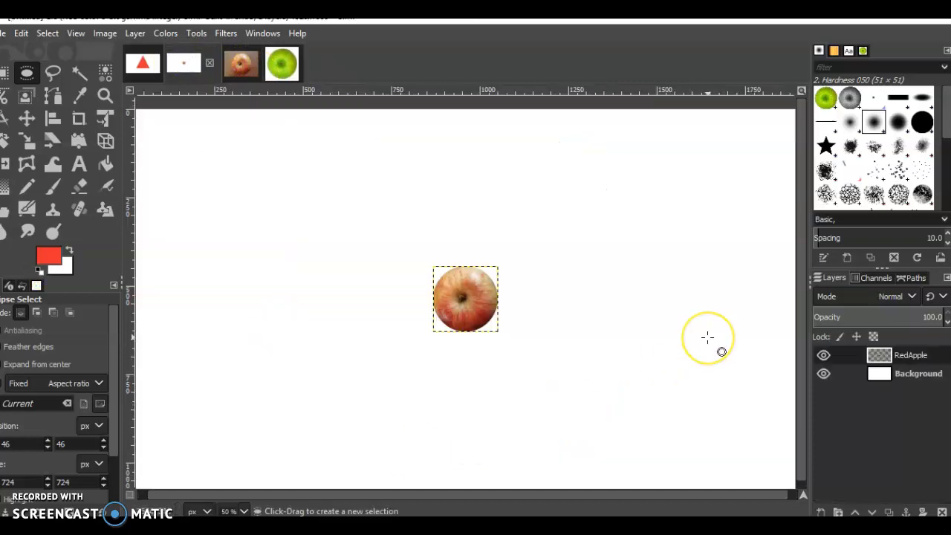
pyautogui.hotkey('ctrl', 'v')
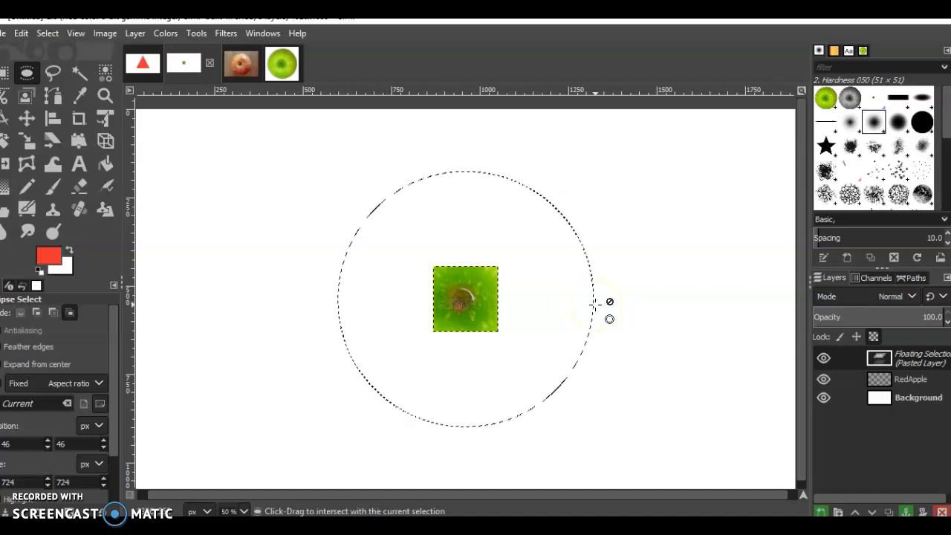
pyautogui.hotkey('ctrl', 'shift', 'n')
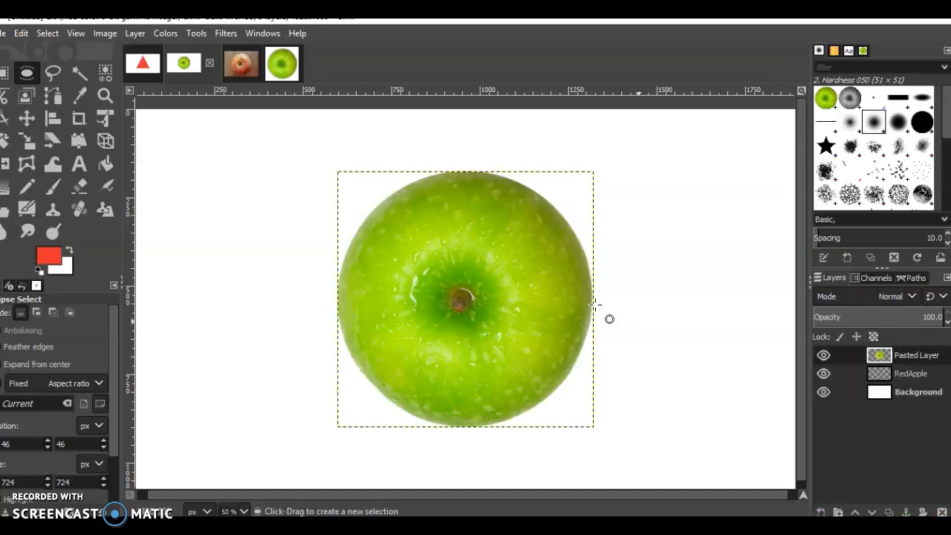
# Step: Rename the pasted green apple's layer as GreenApple in its layer attributes
pyautogui.rightClick(919, 363)
pyautogui.click(824, 33)
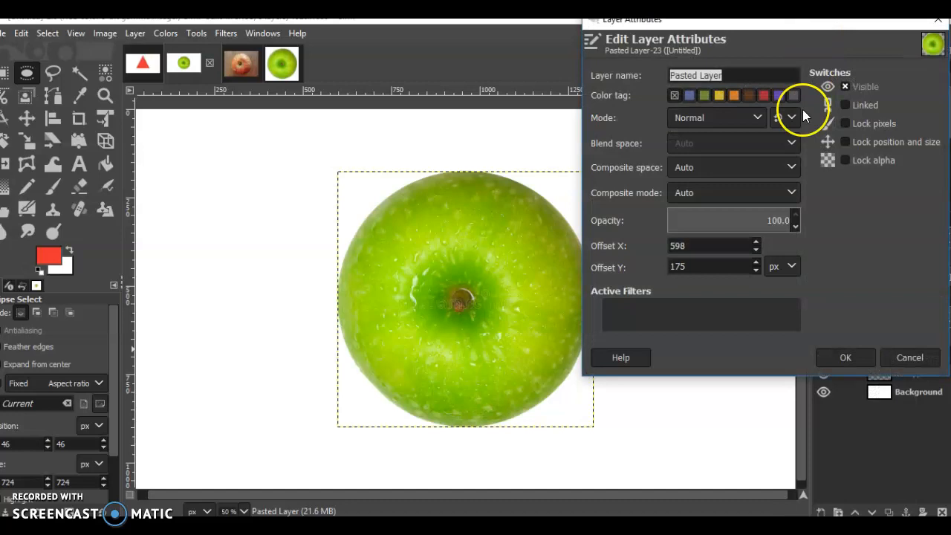
pyautogui.write('G')
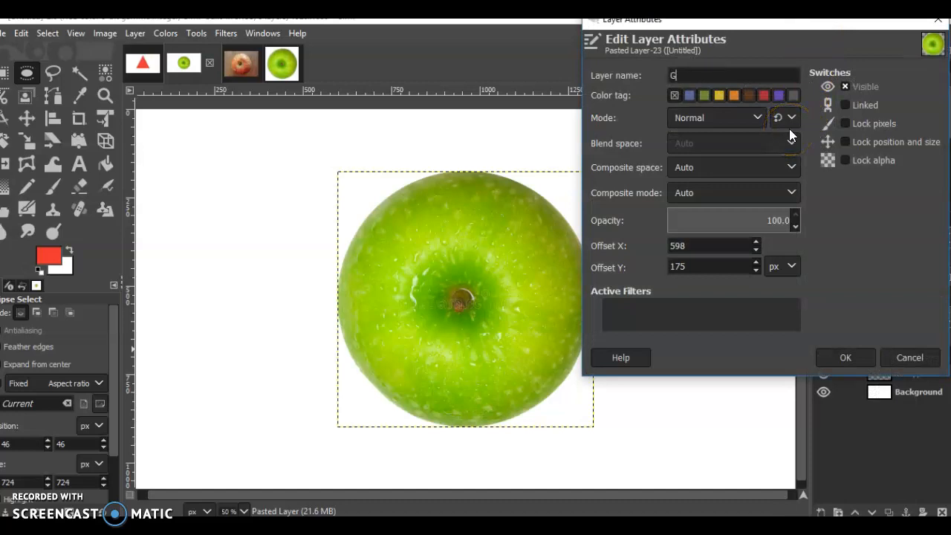
pyautogui.write('reenApple')
pyautogui.click(845, 357)
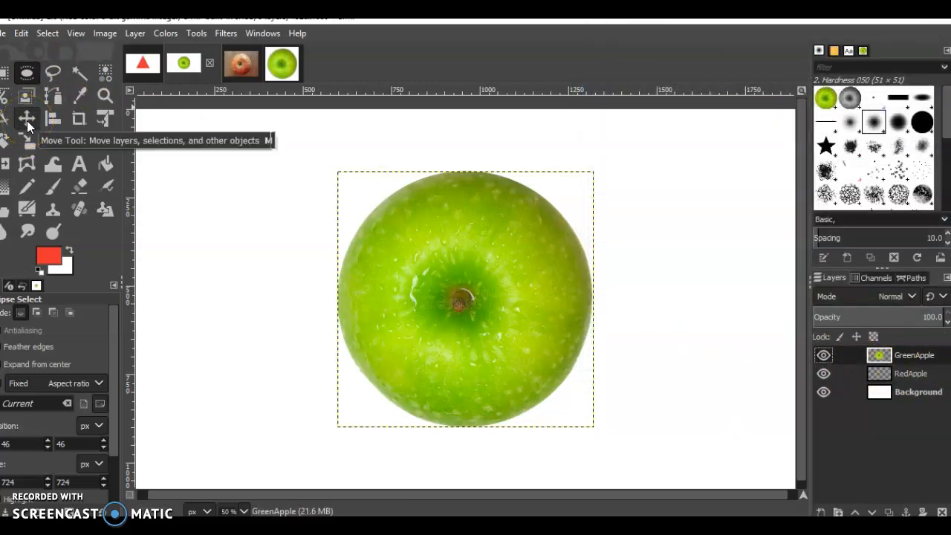
# Step: Move the green apple to the right and the small red apple out from under it to its left side
pyautogui.click(27, 119)
pyautogui.moveTo(500, 264); pyautogui.dragTo(606, 265)
pyautogui.click(921, 375)
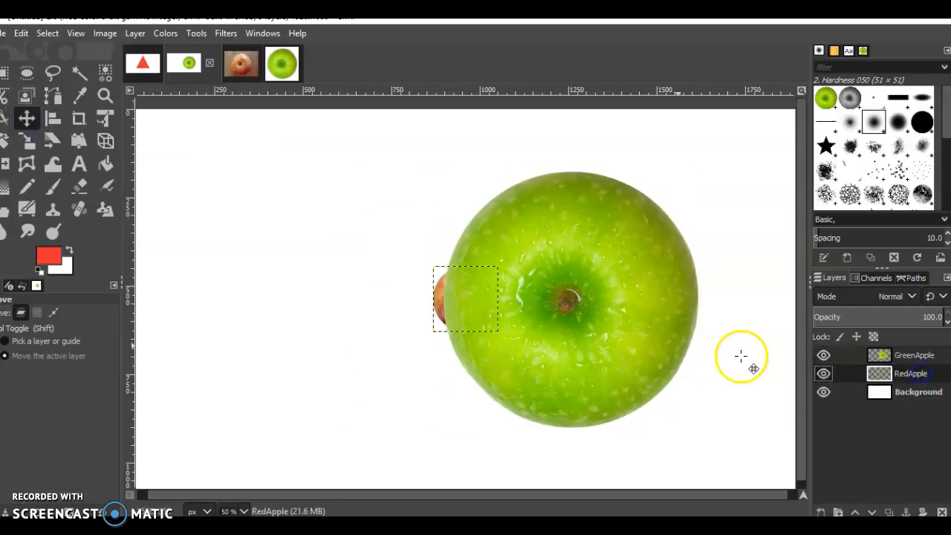
pyautogui.moveTo(579, 301); pyautogui.dragTo(544, 201)
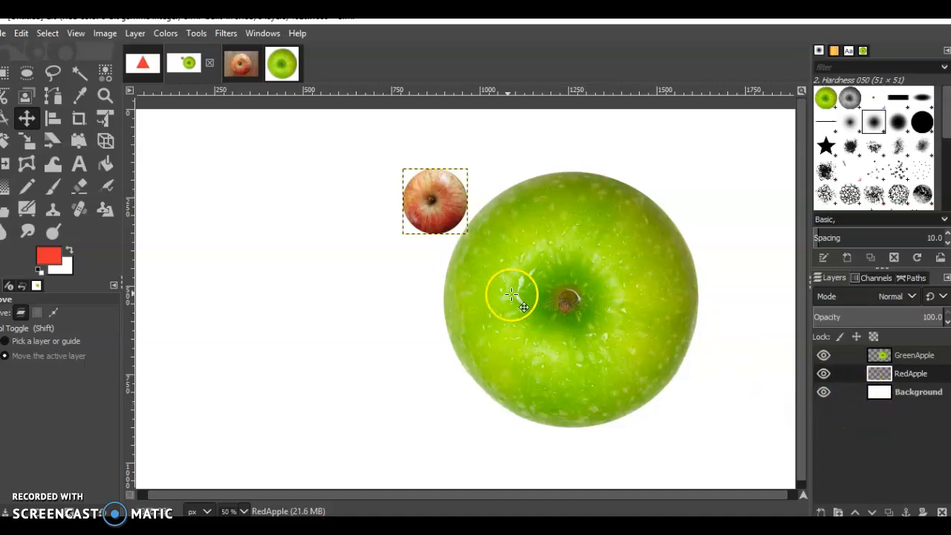
pyautogui.moveTo(447, 211); pyautogui.dragTo(412, 248)
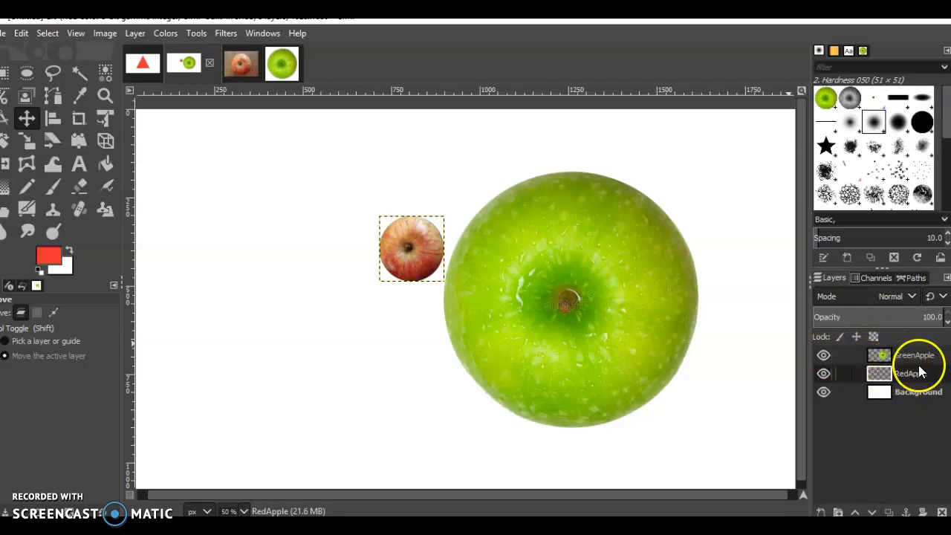
# Step: Stack the RedApple layer above GreenApple and move the small red apple onto the centre of the green apple
pyautogui.moveTo(923, 362)
pyautogui.mouseDown()
pyautogui.moveTo(925, 392)
pyautogui.moveTo(922, 380)
pyautogui.mouseUp()
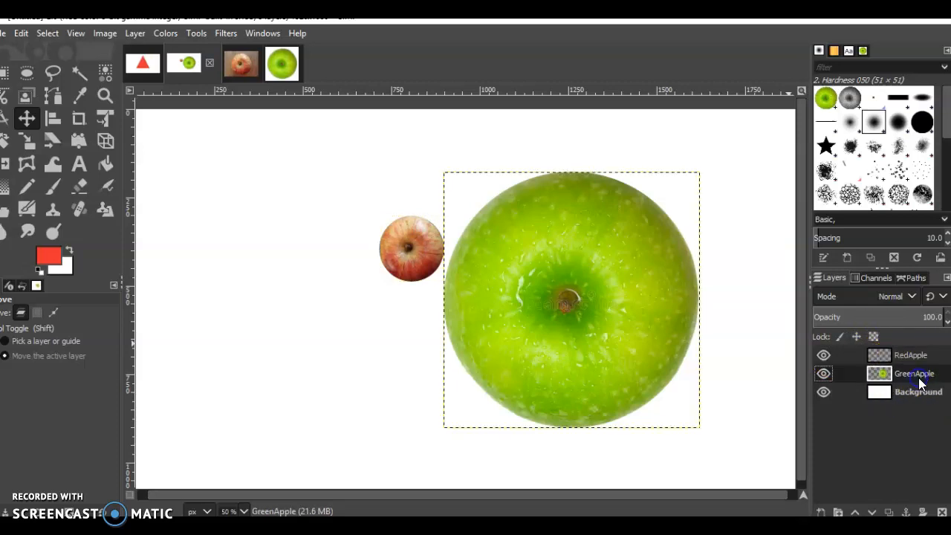
pyautogui.moveTo(414, 251); pyautogui.dragTo(584, 304)
pyautogui.click(840, 354)
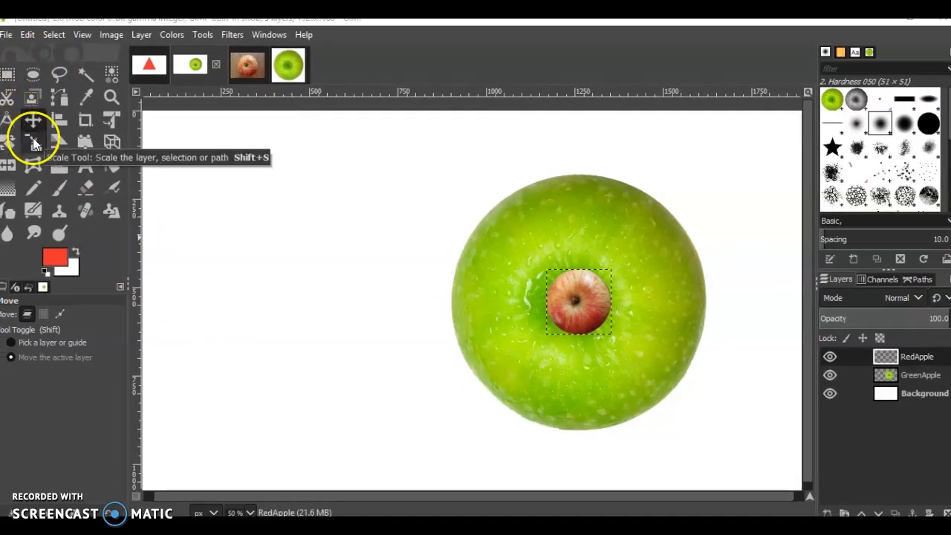
# Step: Scale the RedApple layer to about 709 × 721 px so that it covers the green apple
pyautogui.click(34, 142)
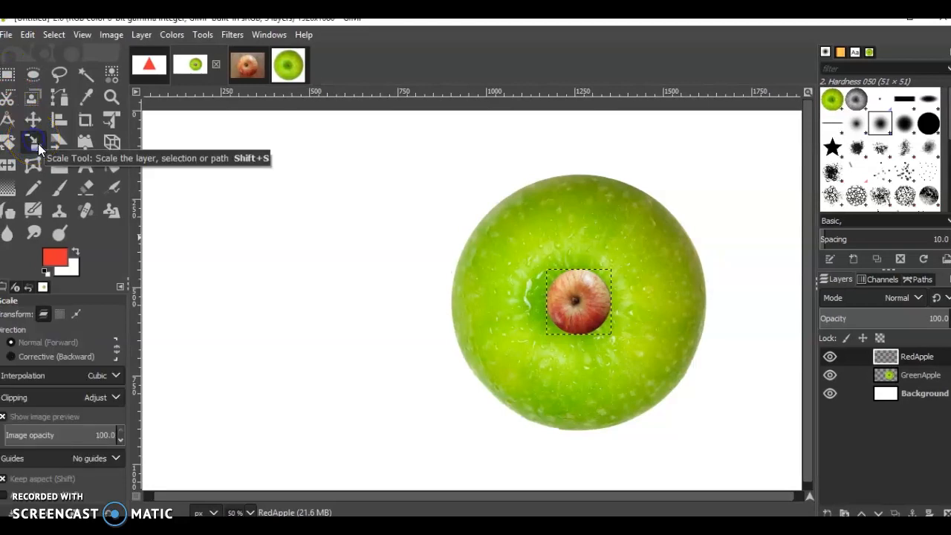
pyautogui.moveTo(565, 295); pyautogui.dragTo(537, 247)
pyautogui.moveTo(601, 314); pyautogui.dragTo(675, 397)
pyautogui.moveTo(533, 258); pyautogui.dragTo(479, 198)
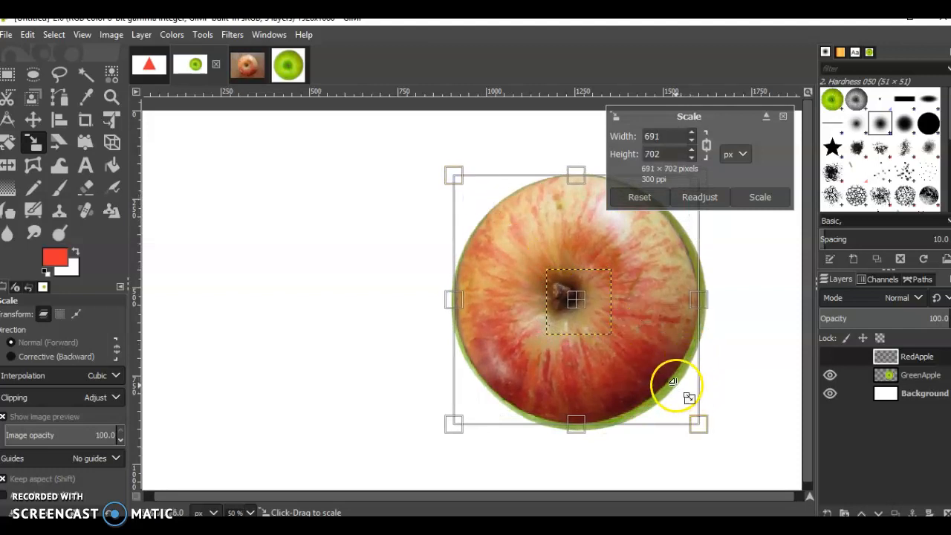
pyautogui.moveTo(691, 397); pyautogui.dragTo(694, 406)
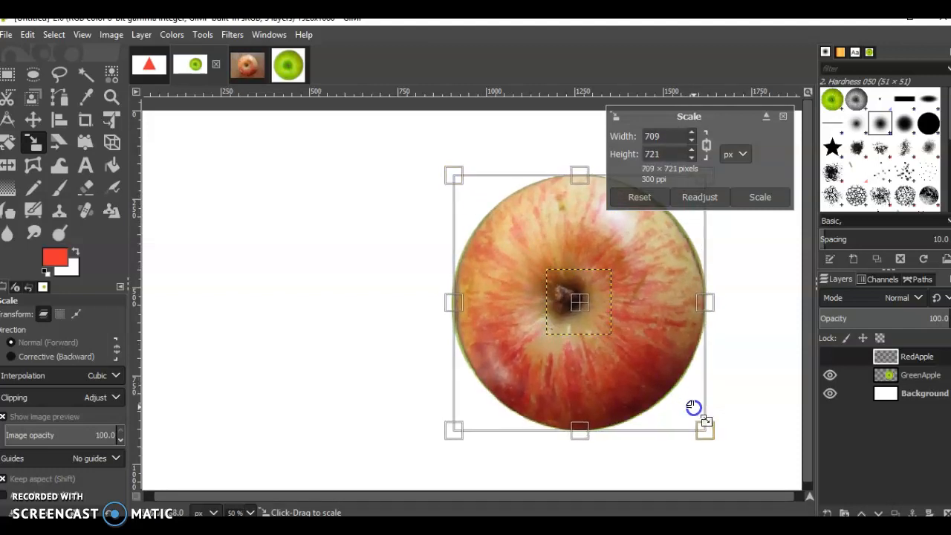
pyautogui.click(766, 197)
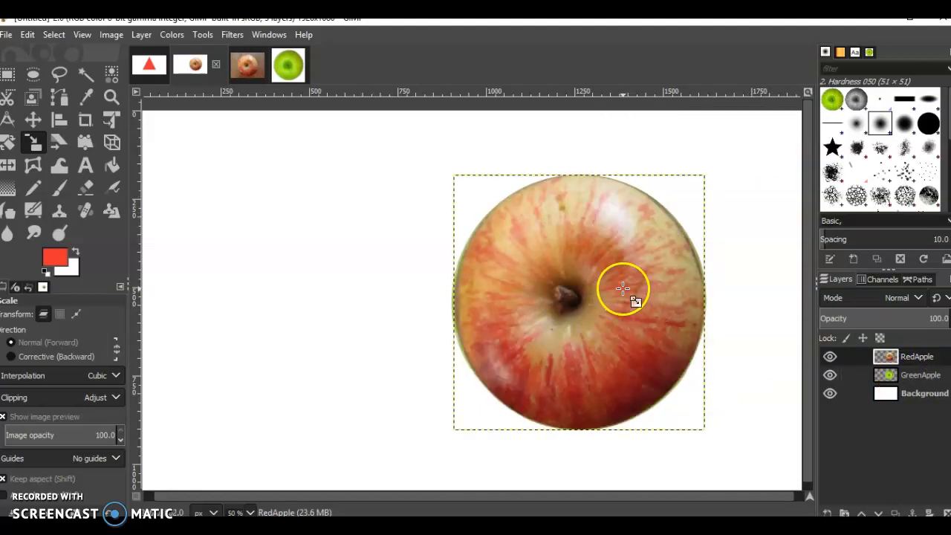
# Step: Move the enlarged red apple to the left of the green apple and delete its upper half with a rectangular selection
pyautogui.click(34, 121)
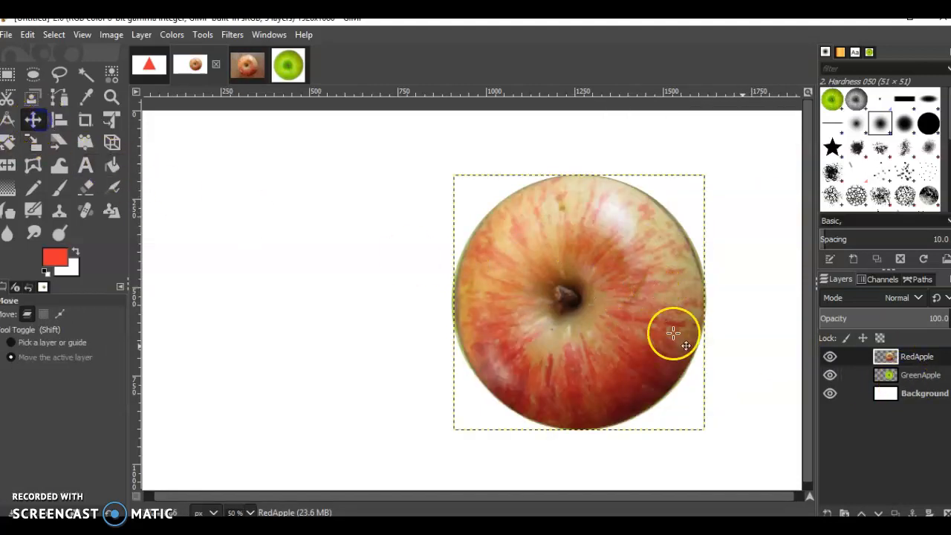
pyautogui.moveTo(624, 299); pyautogui.dragTo(366, 298)
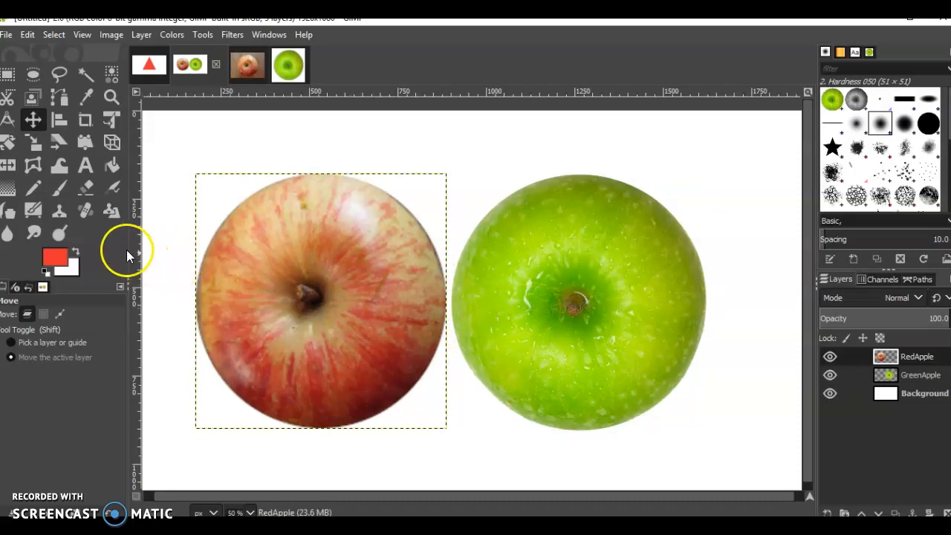
pyautogui.click(7, 78)
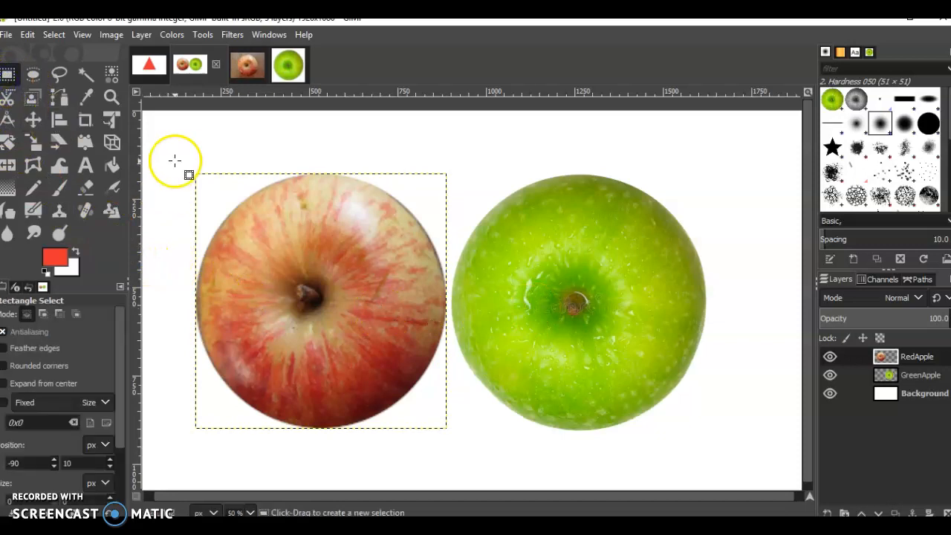
pyautogui.moveTo(180, 158); pyautogui.dragTo(452, 295)
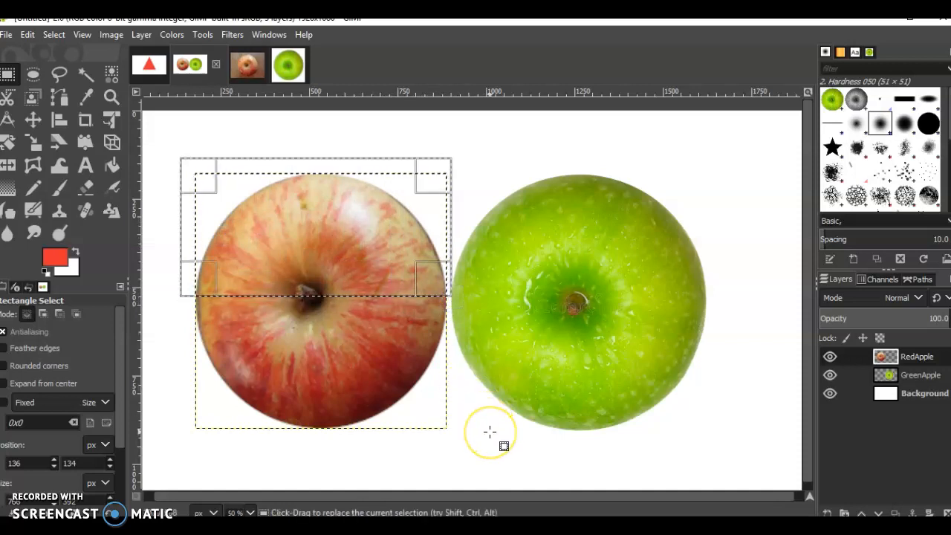
pyautogui.press('Delete')
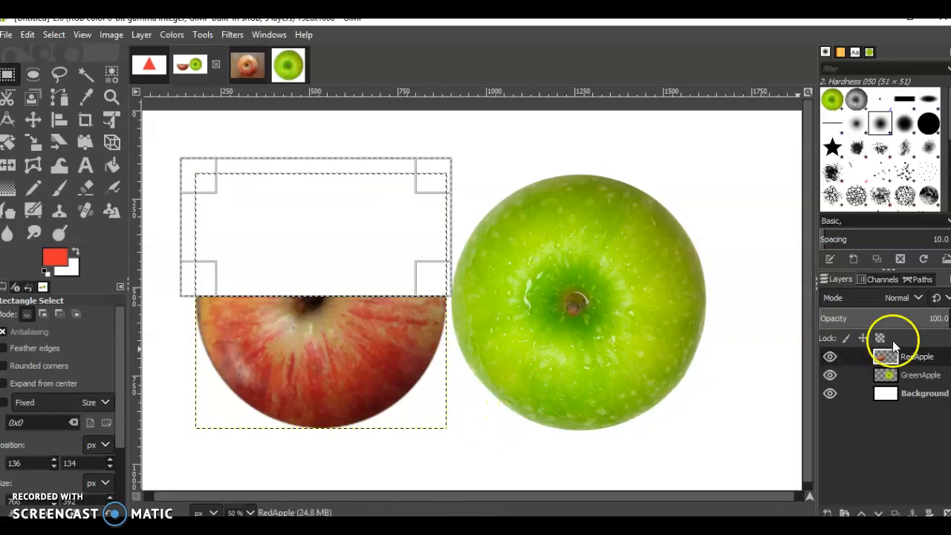
# Step: Try moving the GreenApple layer farther away from the red half, and undo that move
pyautogui.click(911, 376)
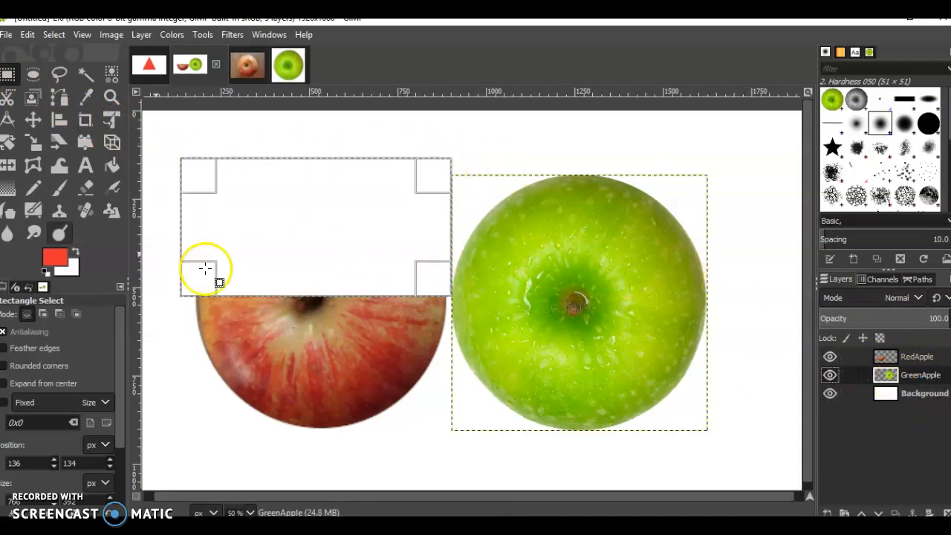
pyautogui.click(32, 117)
pyautogui.moveTo(671, 278); pyautogui.dragTo(729, 293)
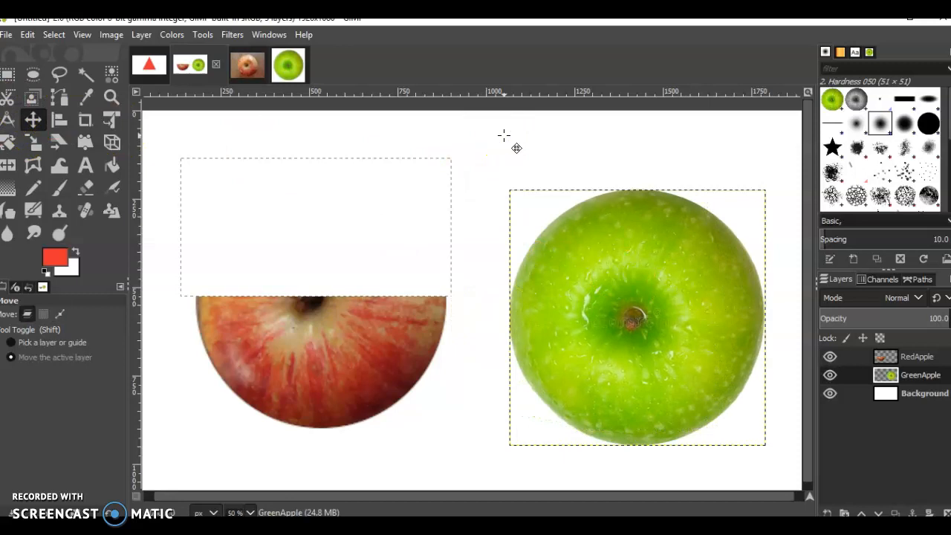
pyautogui.hotkey('ctrl', 'z')
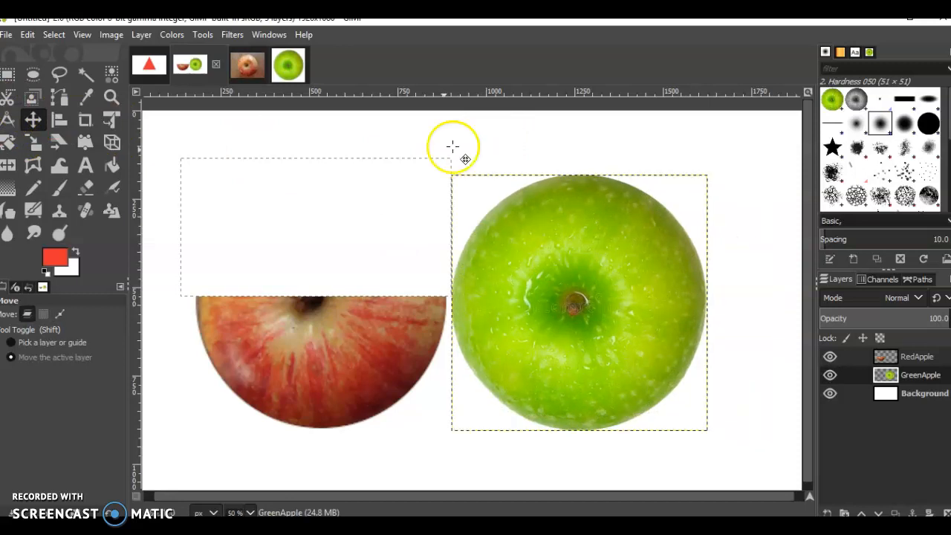
# Step: Clear the rectangular selection and rotate the RedApple layer by 56 degrees
pyautogui.click(8, 74)
pyautogui.click(768, 282)
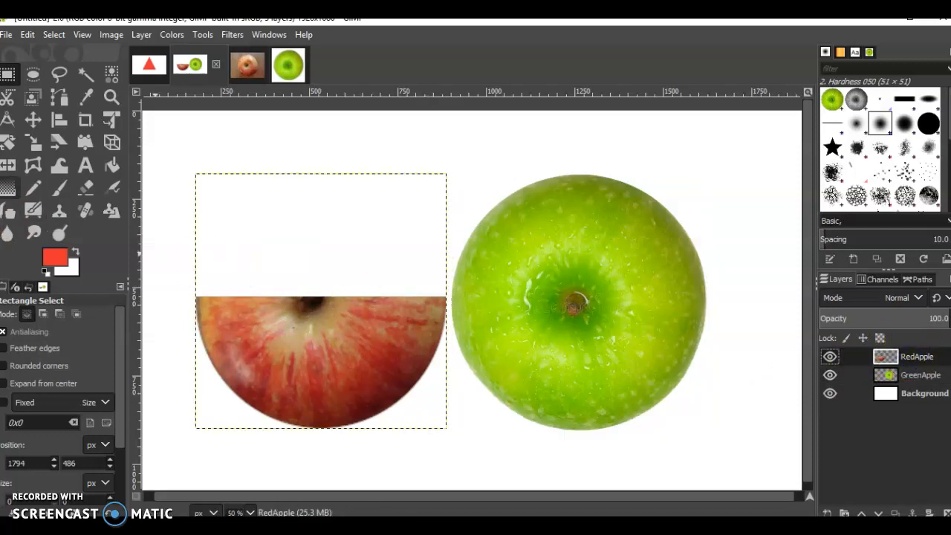
pyautogui.click(10, 143)
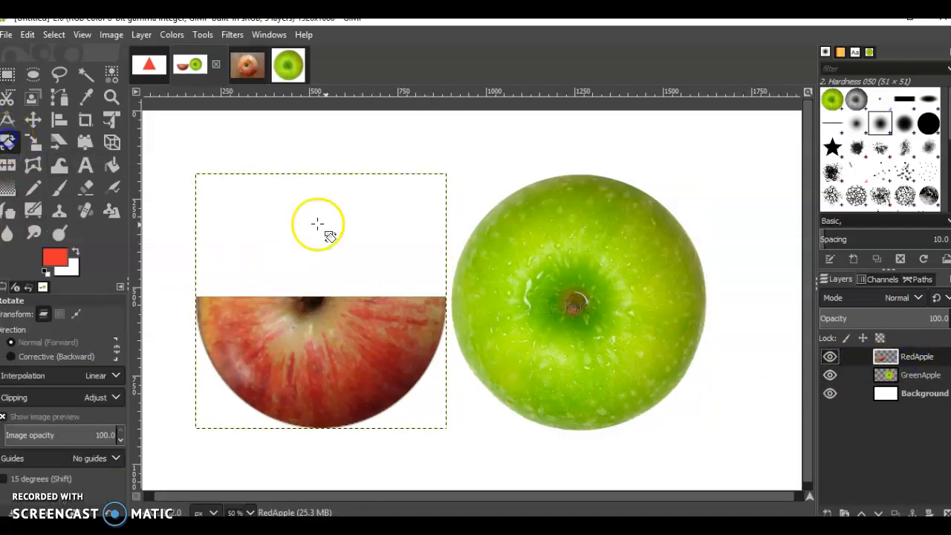
pyautogui.moveTo(365, 201); pyautogui.dragTo(466, 266)
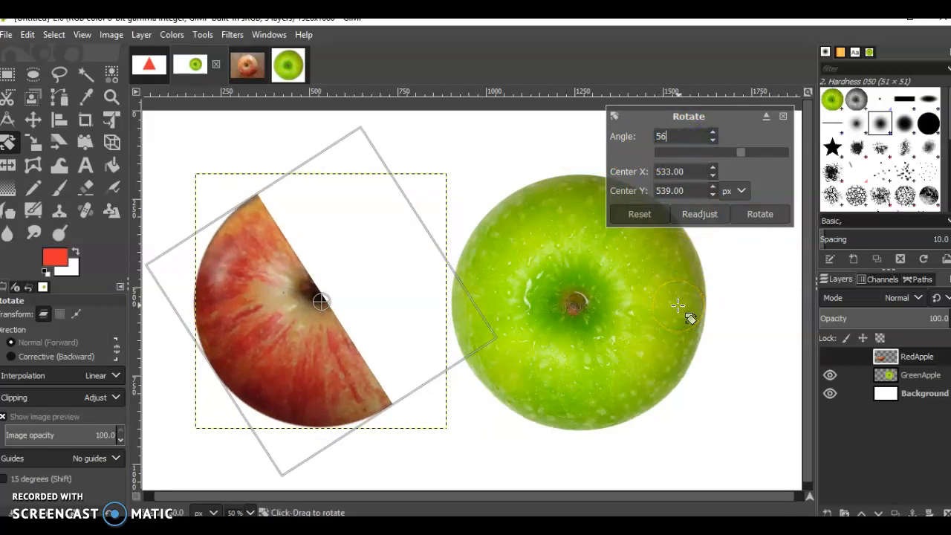
pyautogui.click(764, 217)
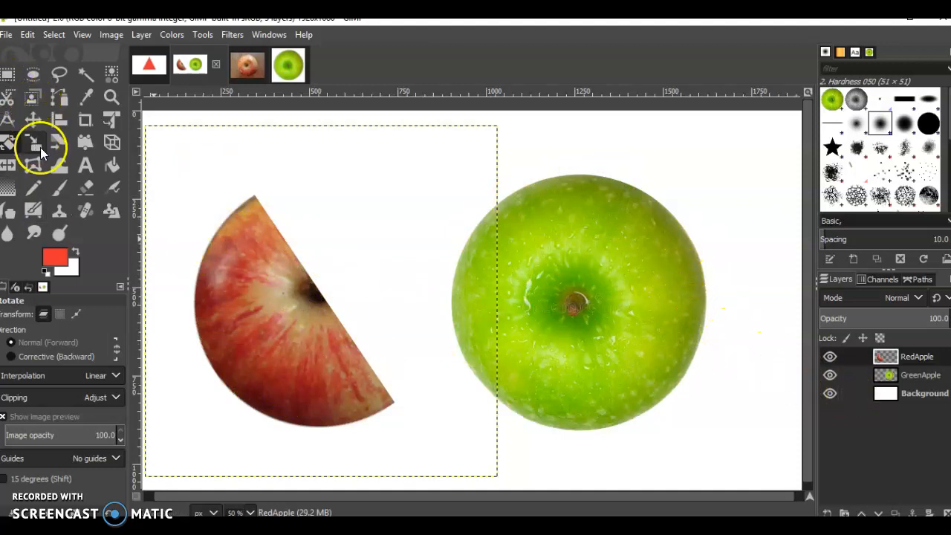
# Step: Move the rotated red apple half over the green apple so that their outer edges line up
pyautogui.click(918, 377)
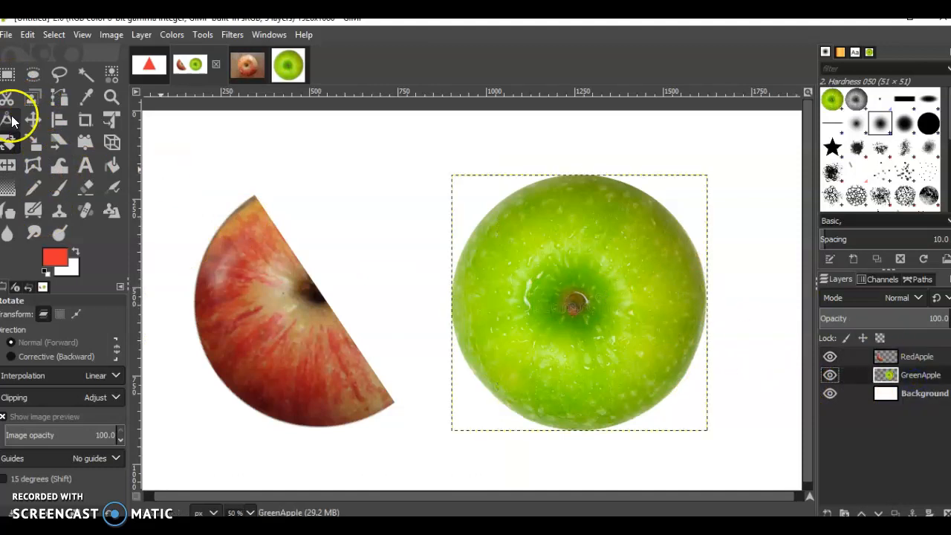
pyautogui.click(900, 357)
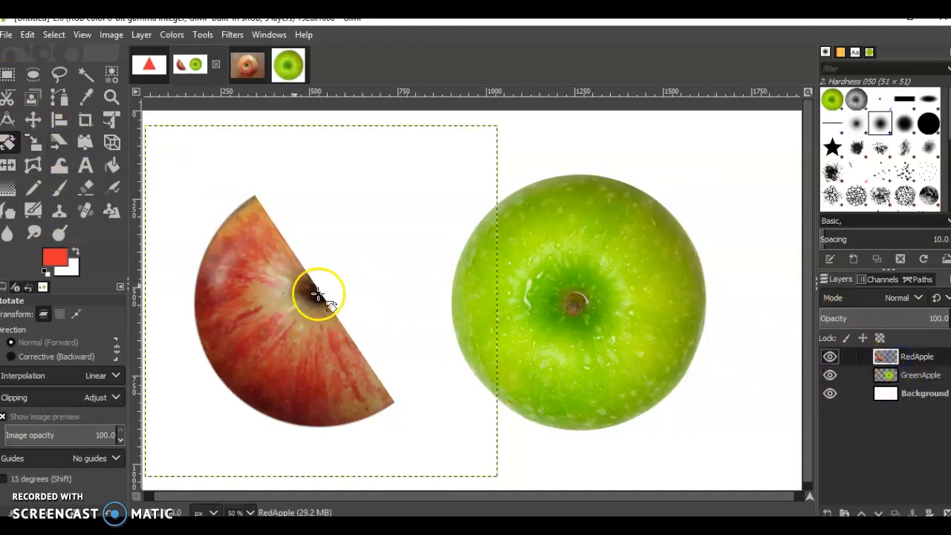
pyautogui.click(33, 119)
pyautogui.moveTo(220, 324); pyautogui.dragTo(477, 324)
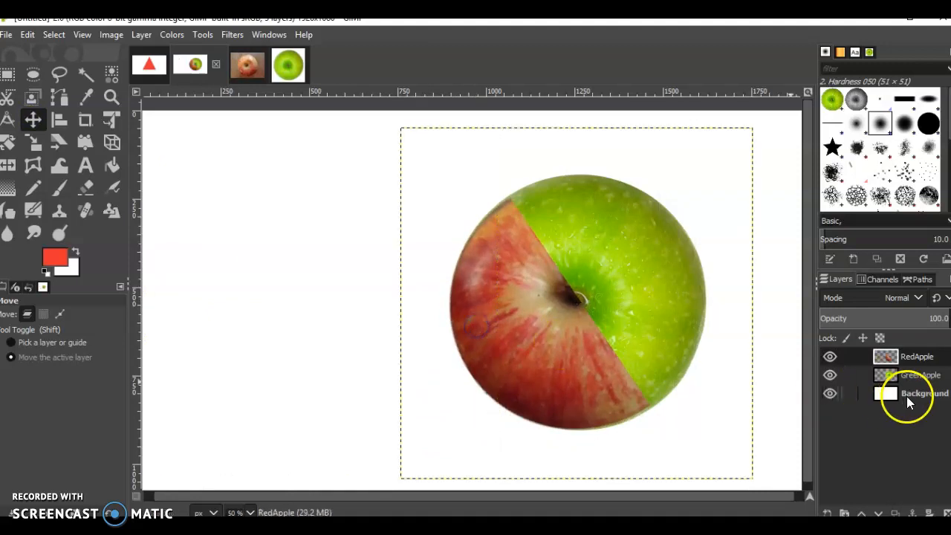
# Step: On the GreenApple layer, draw a closed five-sided path enclosing the red half, with one side along the diagonal cut edge
pyautogui.click(923, 376)
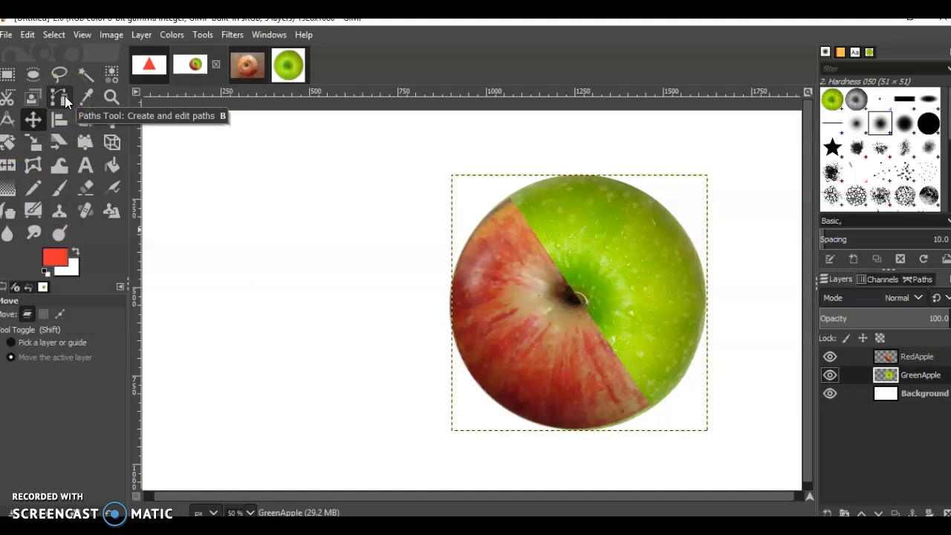
pyautogui.click(65, 96)
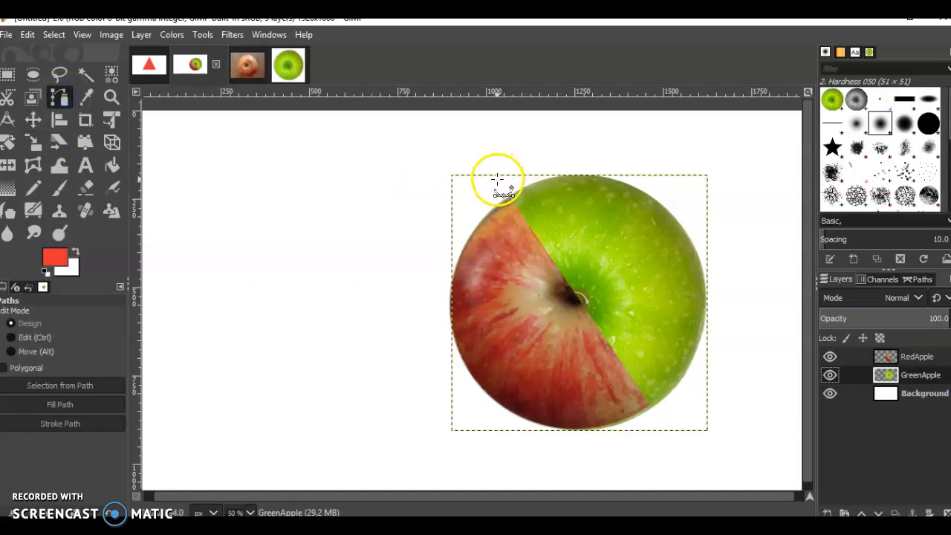
pyautogui.click(505, 188)
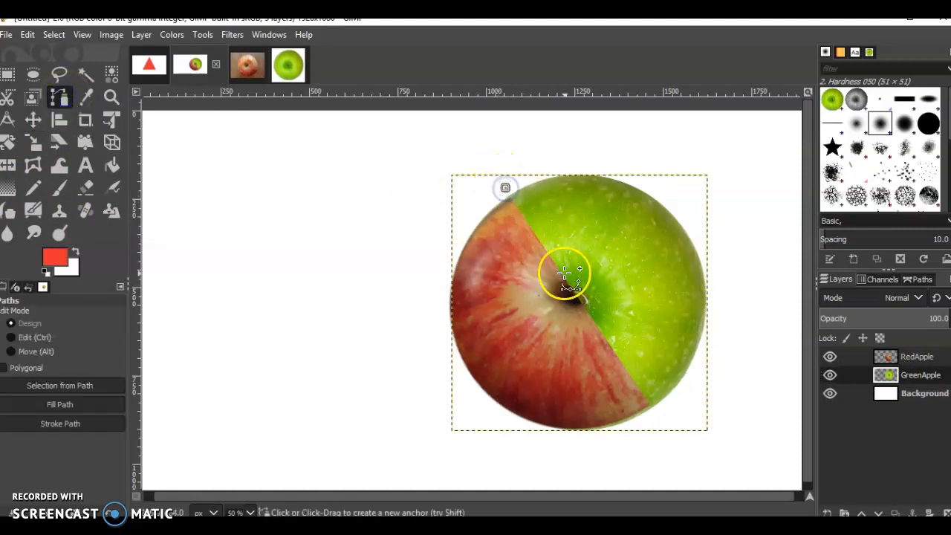
pyautogui.click(660, 417)
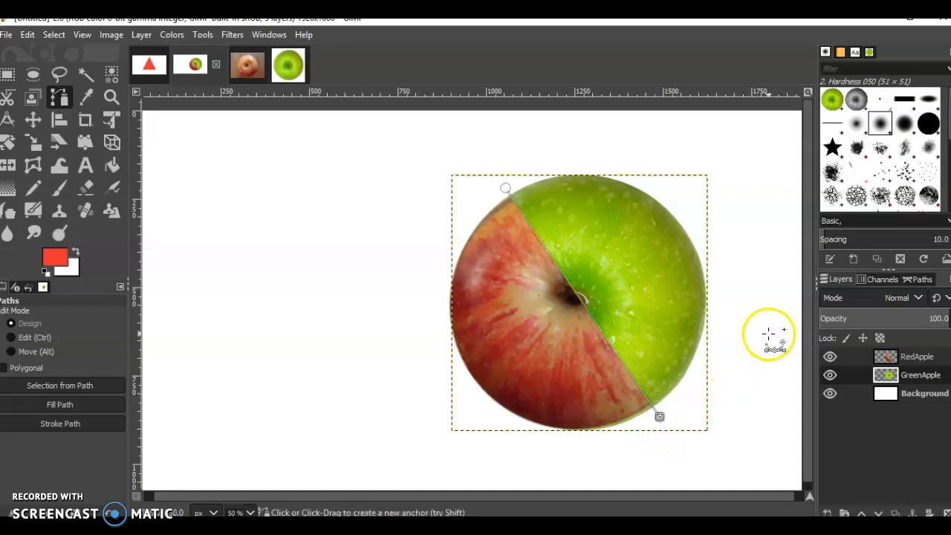
pyautogui.click(569, 465)
pyautogui.click(362, 338)
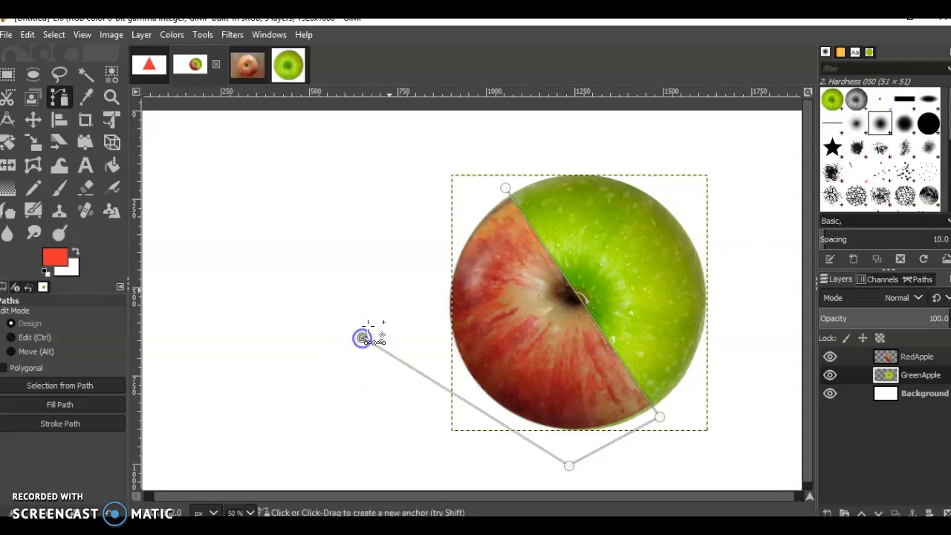
pyautogui.click(505, 188)
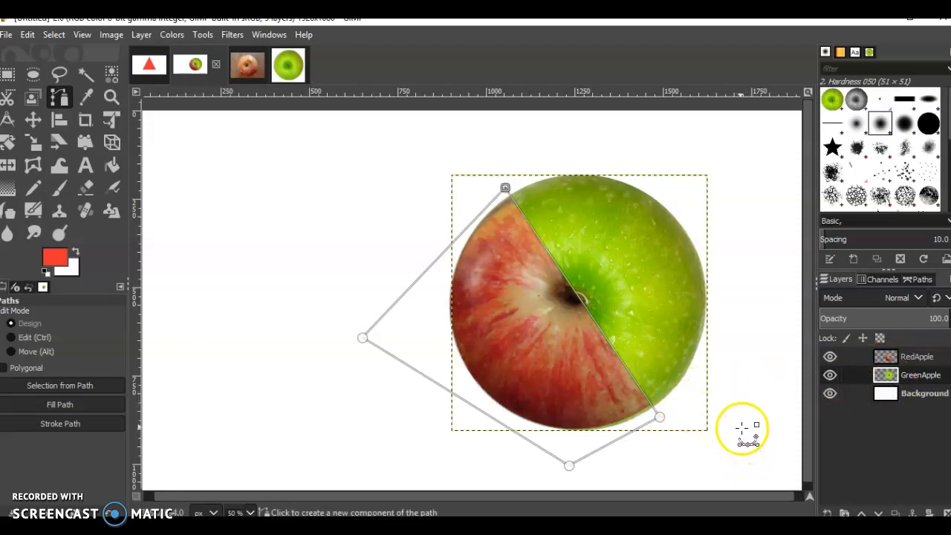
# Step: Convert the path to a selection, delete the part of the green apple behind the red half, and clear the selection
pyautogui.click(924, 280)
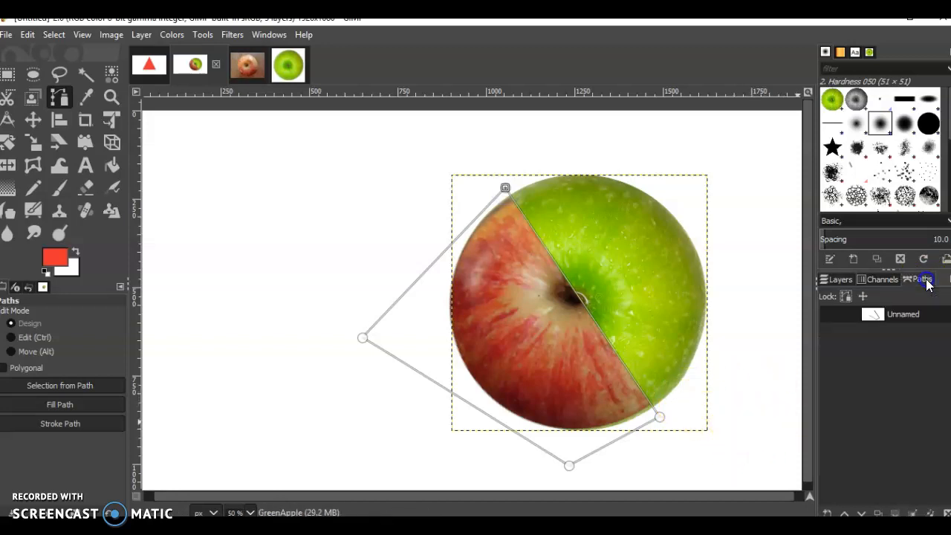
pyautogui.rightClick(908, 314)
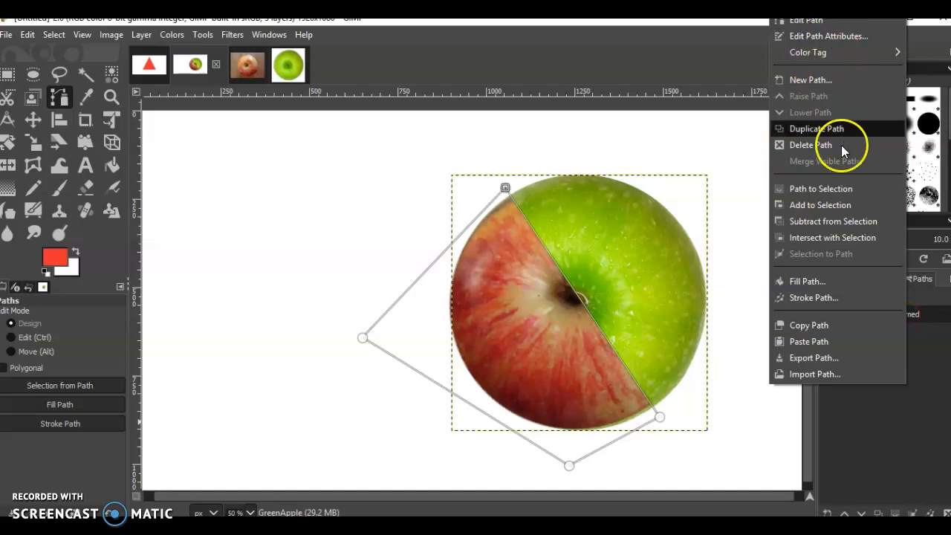
pyautogui.click(835, 191)
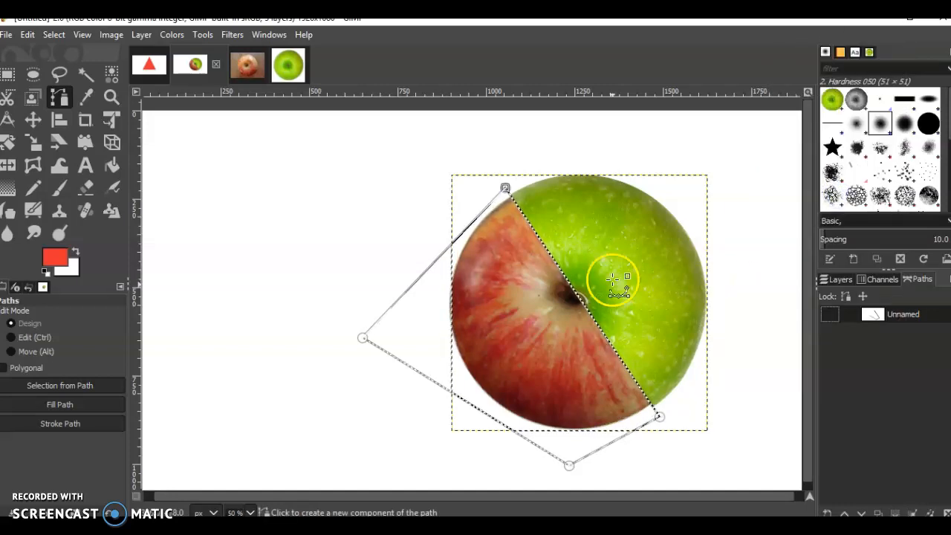
pyautogui.click(7, 74)
pyautogui.click(276, 190)
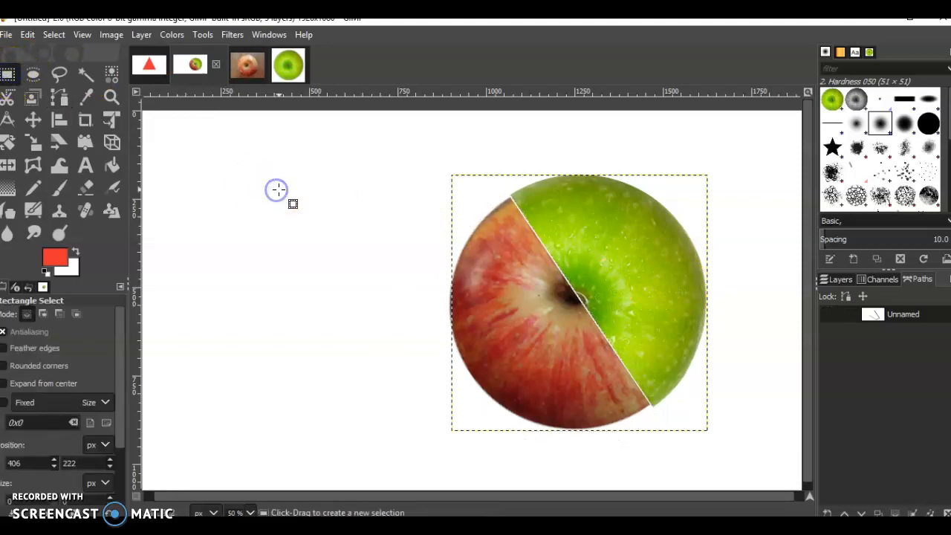
# Step: Move the GreenApple half up and left toward the canvas centre, and move the RedApple half left to rest against its cut edge
pyautogui.click(835, 280)
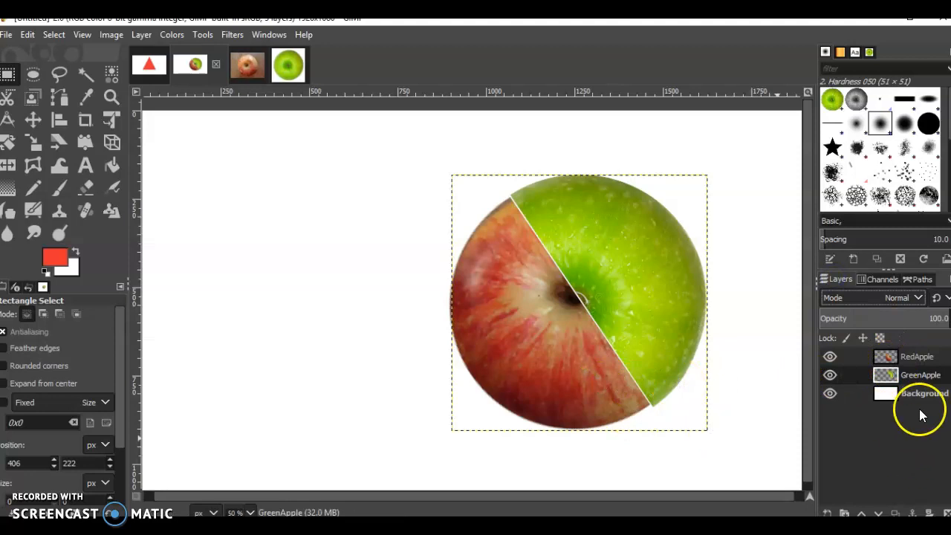
pyautogui.click(33, 121)
pyautogui.moveTo(590, 282); pyautogui.dragTo(495, 250)
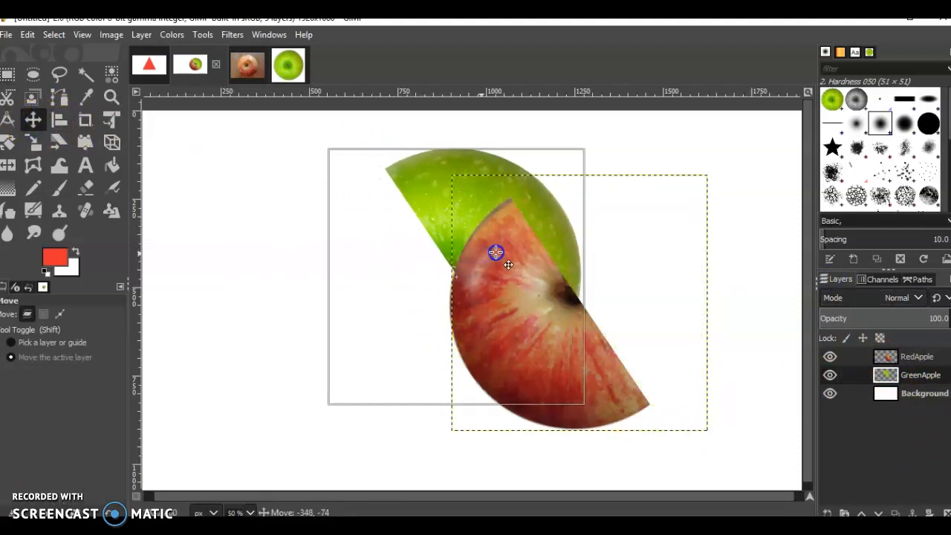
pyautogui.click(932, 359)
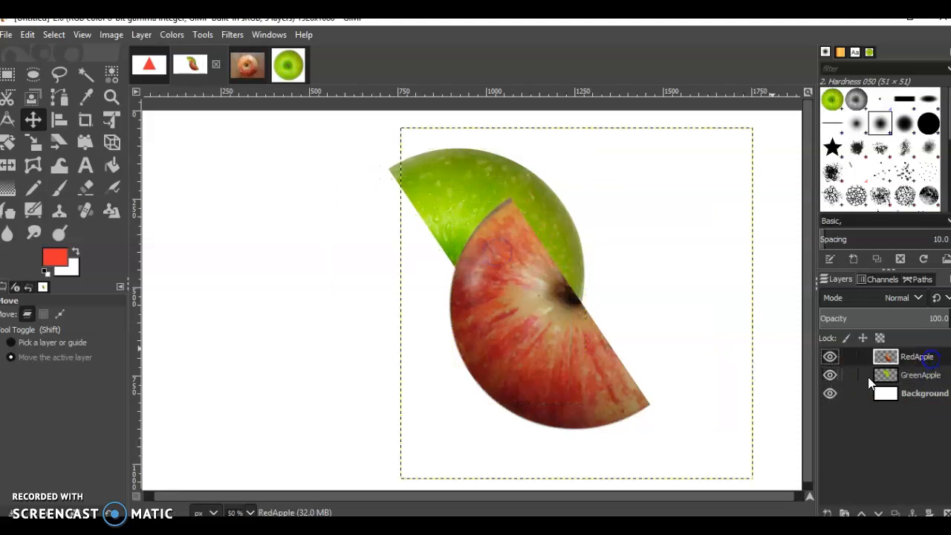
pyautogui.moveTo(616, 397); pyautogui.dragTo(509, 392)
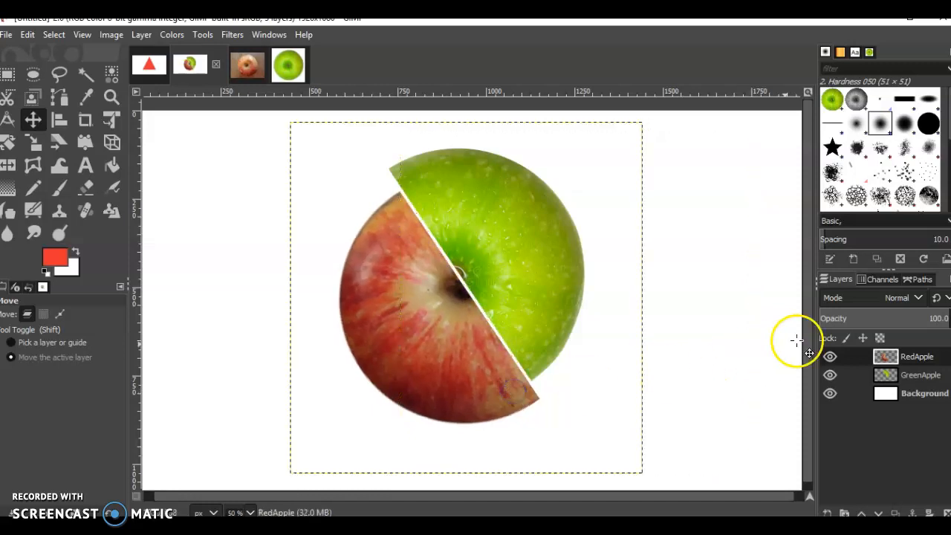